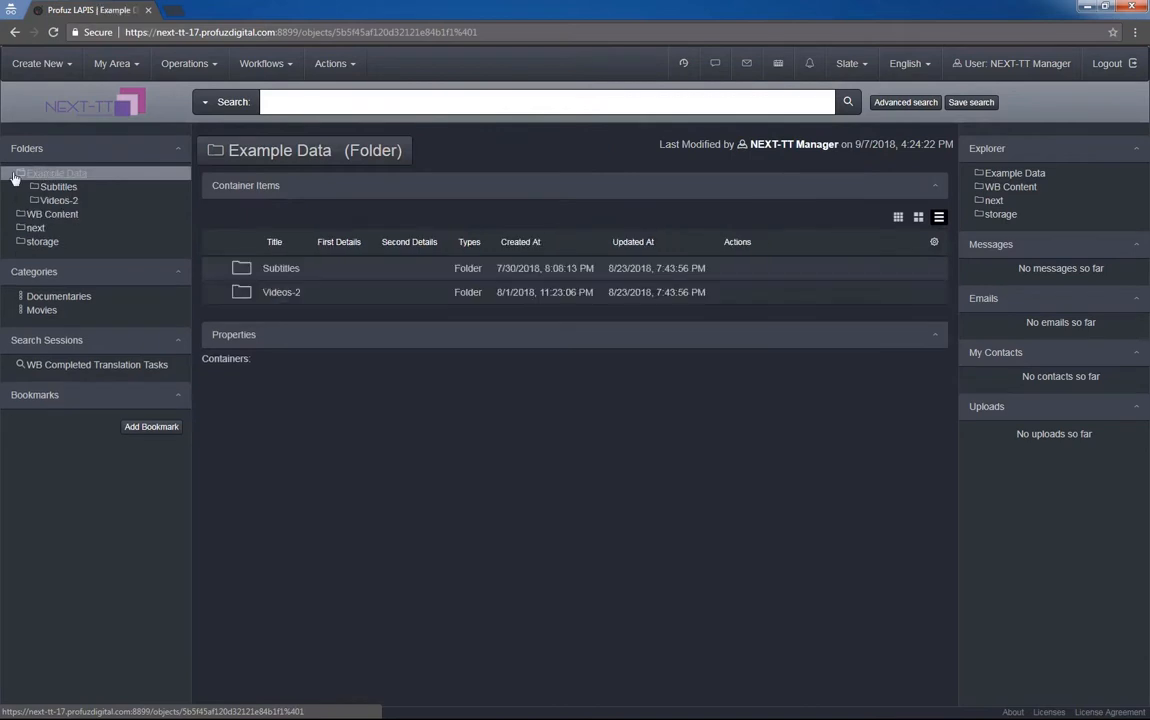
Ingest Movie1.mp4 into the Videos-2 folder under Example Data
{"action": "left_click", "coordinate": [52, 201]}
{"action": "left_click", "coordinate": [335, 63]}
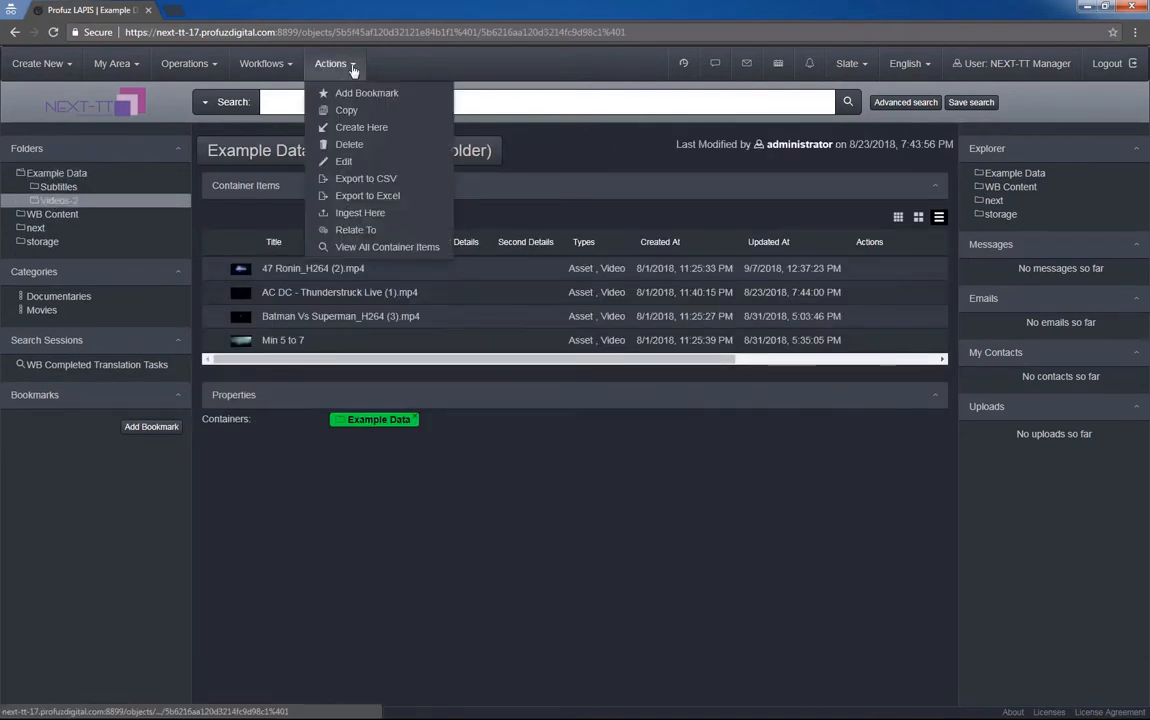
{"action": "left_click", "coordinate": [372, 208]}
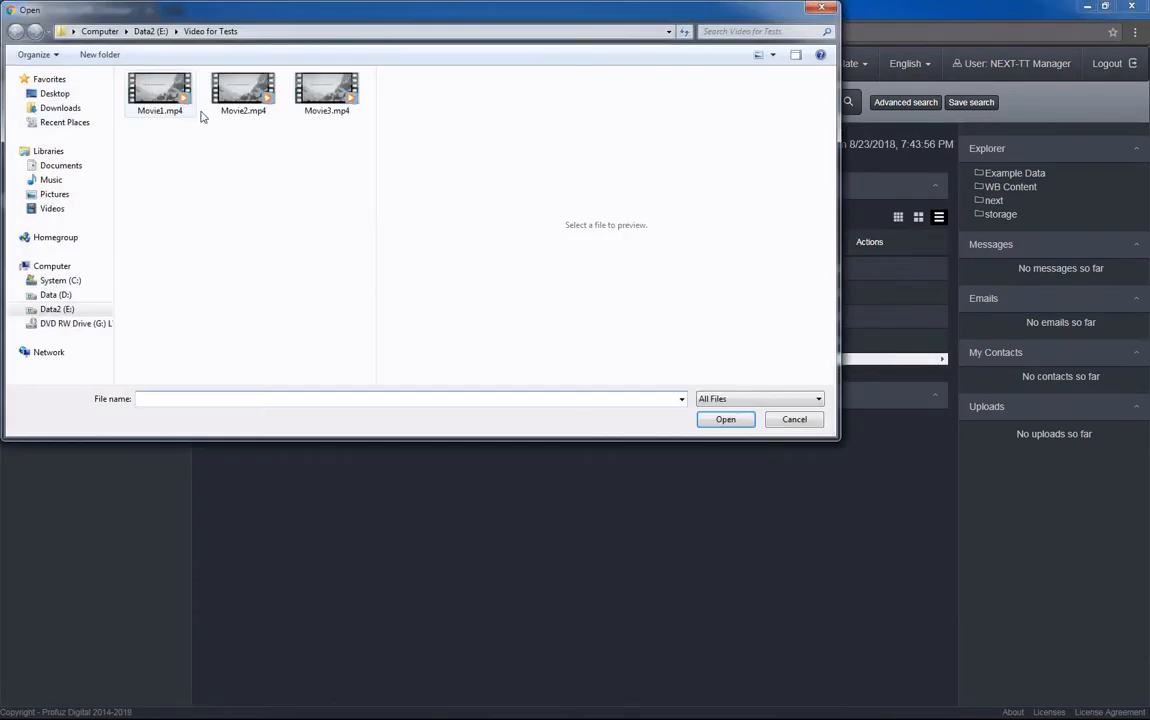
{"action": "left_click", "coordinate": [726, 420]}
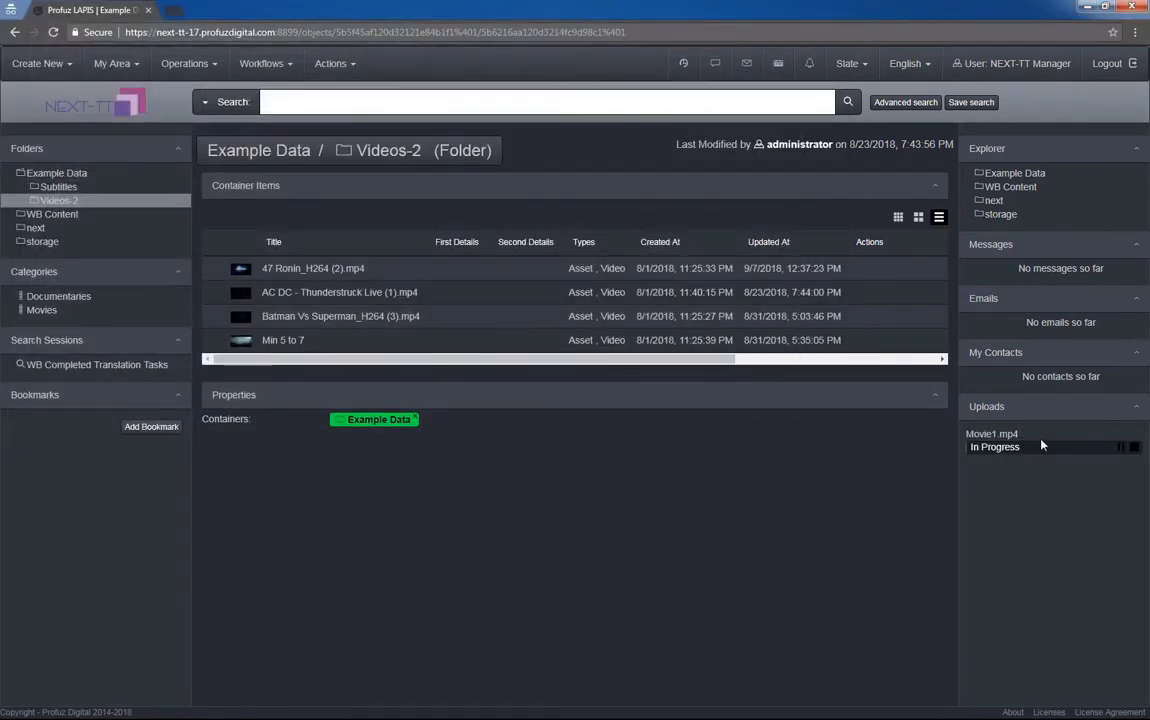
Ingest Movie2.mp4 through the general Ingest via Upload operation
{"action": "left_click", "coordinate": [185, 63]}
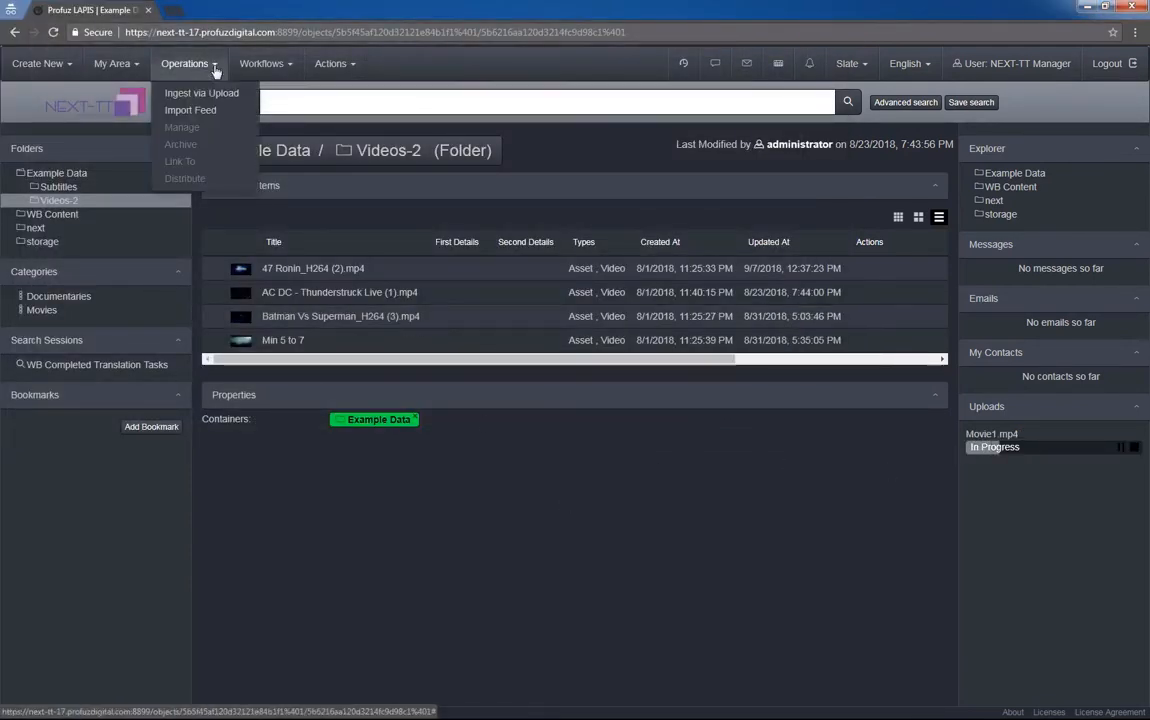
{"action": "left_click", "coordinate": [196, 96]}
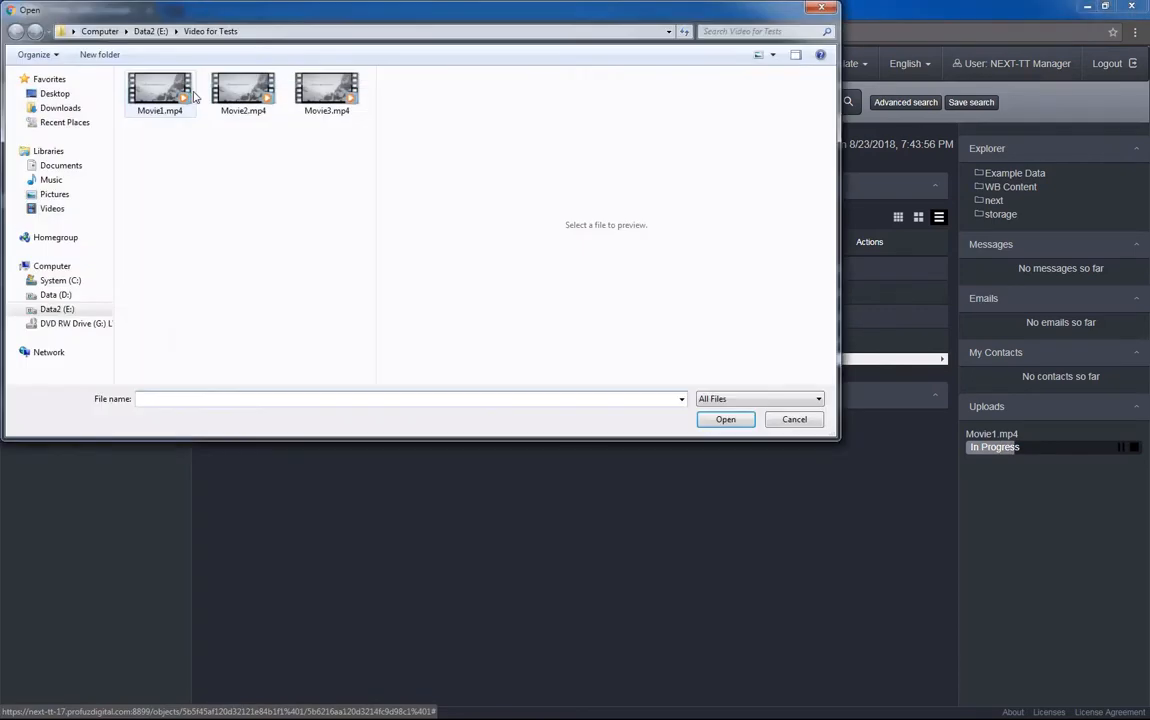
{"action": "left_click", "coordinate": [255, 96]}
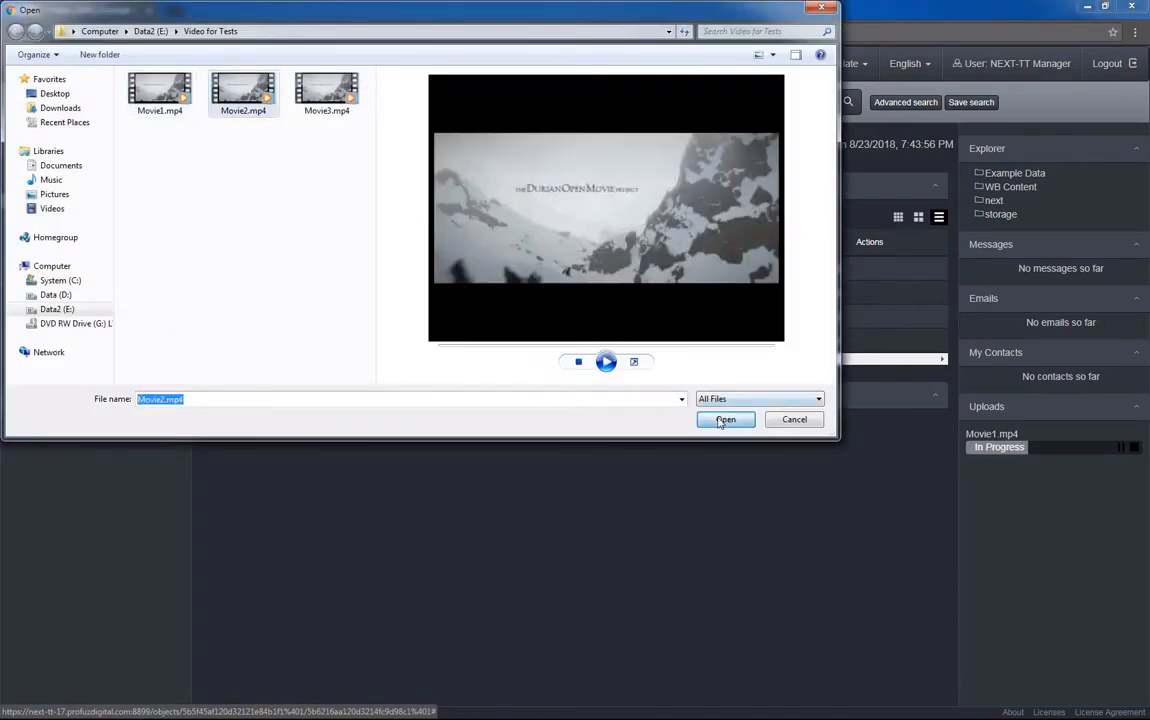
{"action": "left_click", "coordinate": [725, 419]}
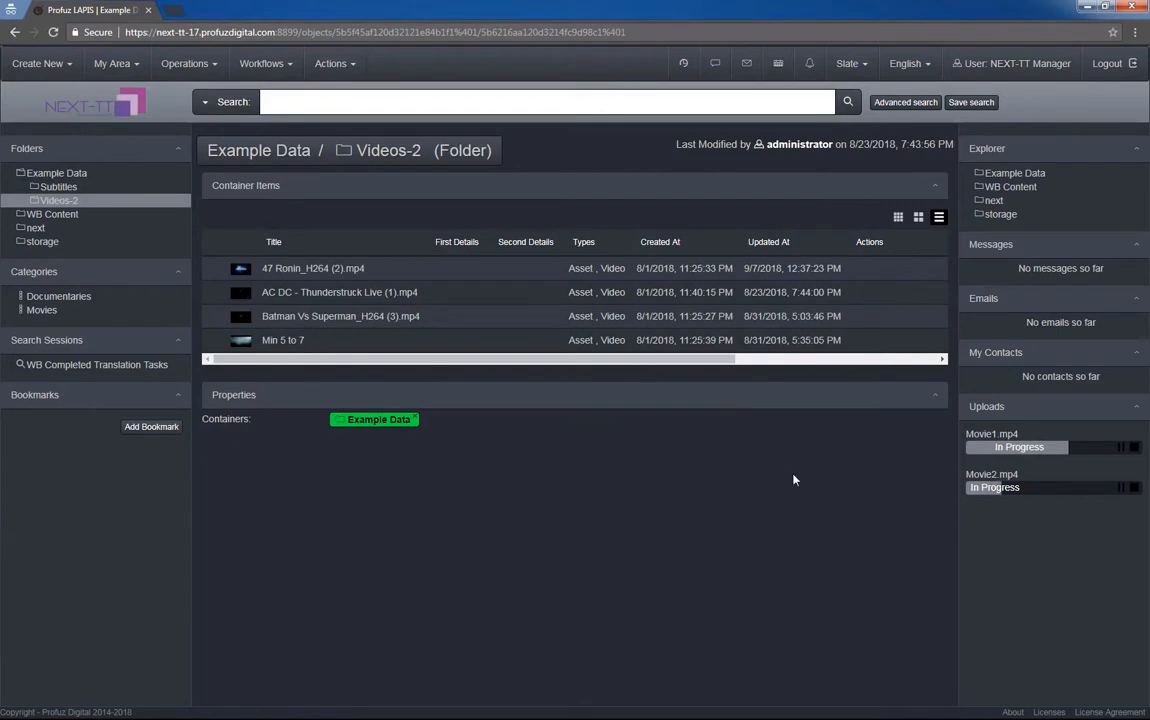
Open Movie1.mp4 from My Ingests and examine its properties and relations
{"action": "left_click", "coordinate": [133, 63]}
{"action": "left_click", "coordinate": [140, 163]}
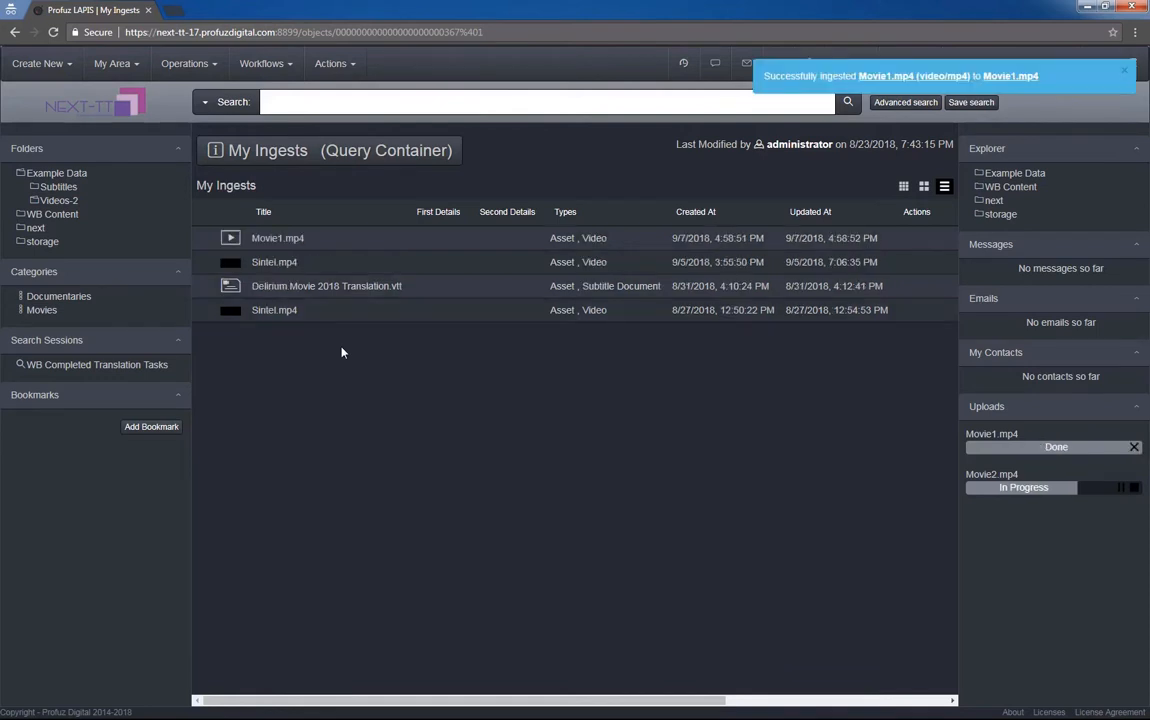
{"action": "left_click", "coordinate": [289, 240]}
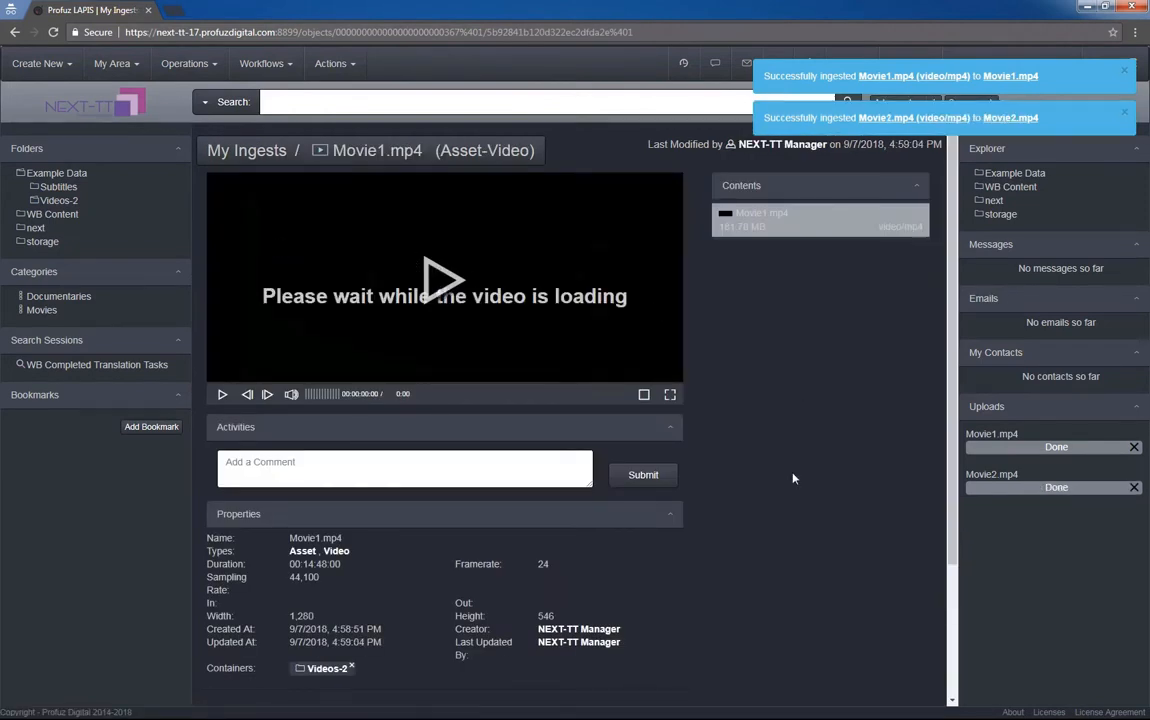
{"action": "scroll", "coordinate": [790, 460], "scroll_direction": "down", "scroll_amount": 3}
Add Movie2.mp4 from My Ingests to the storage folder and to the Test Folder under WB Content
{"action": "left_click", "coordinate": [114, 63]}
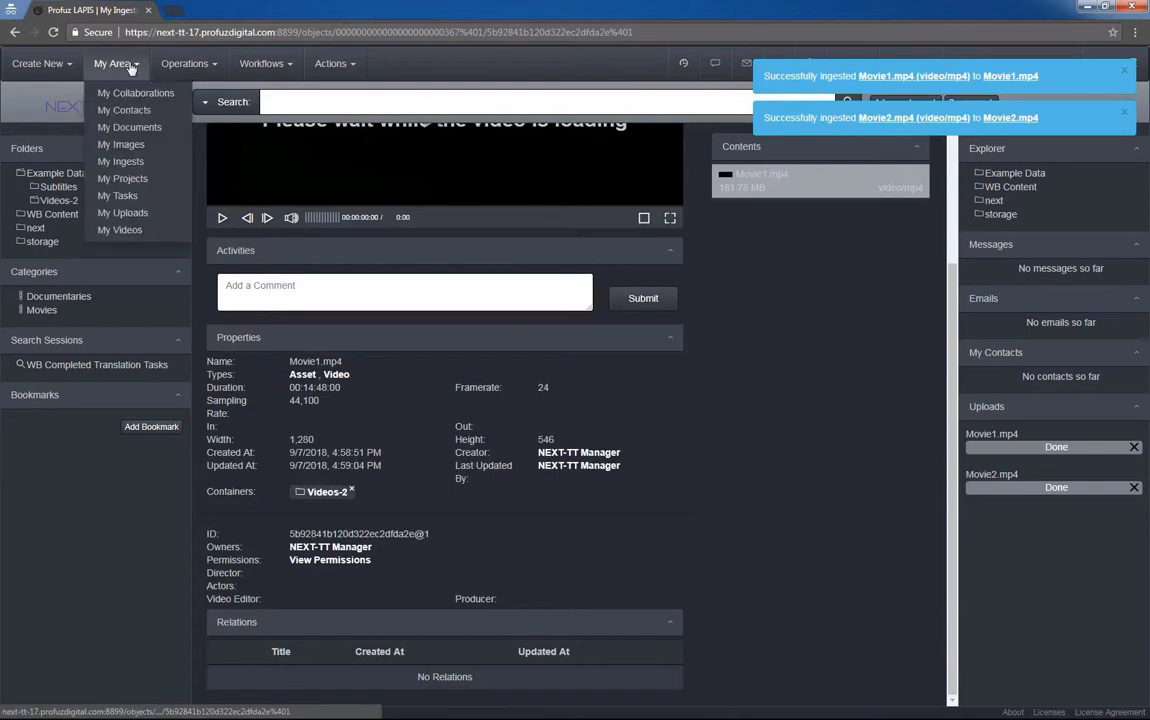
{"action": "left_click", "coordinate": [136, 165]}
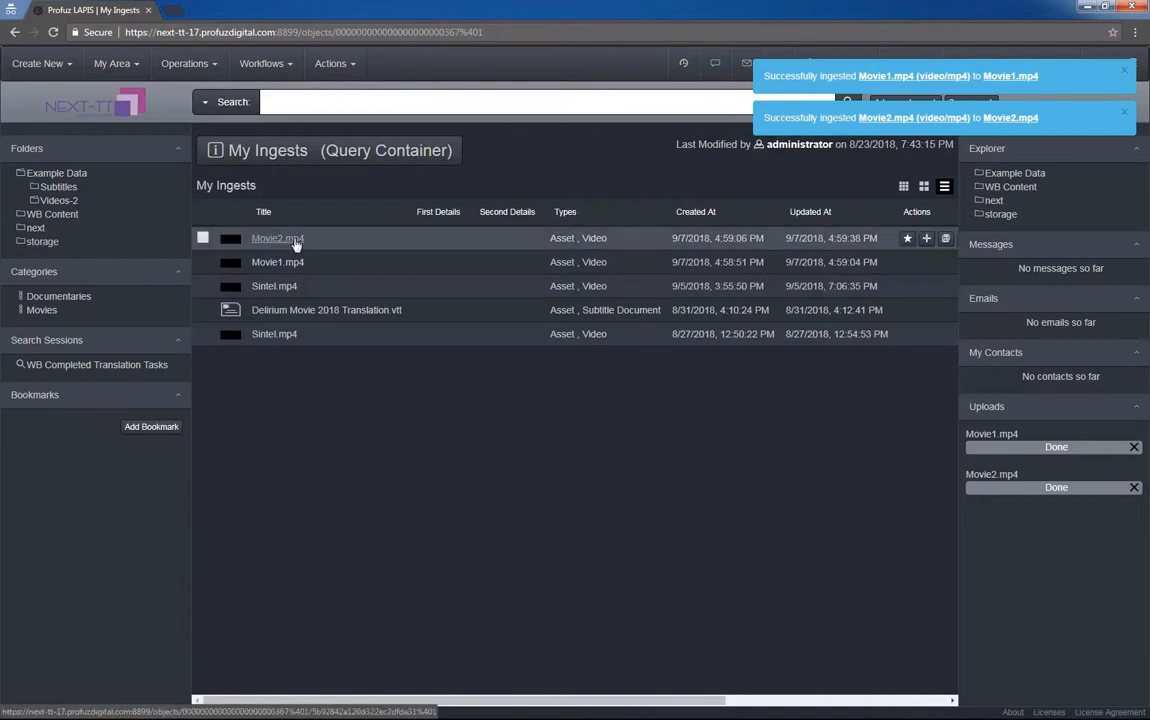
{"action": "left_click_drag", "start_coordinate": [292, 244], "coordinate": [48, 252]}
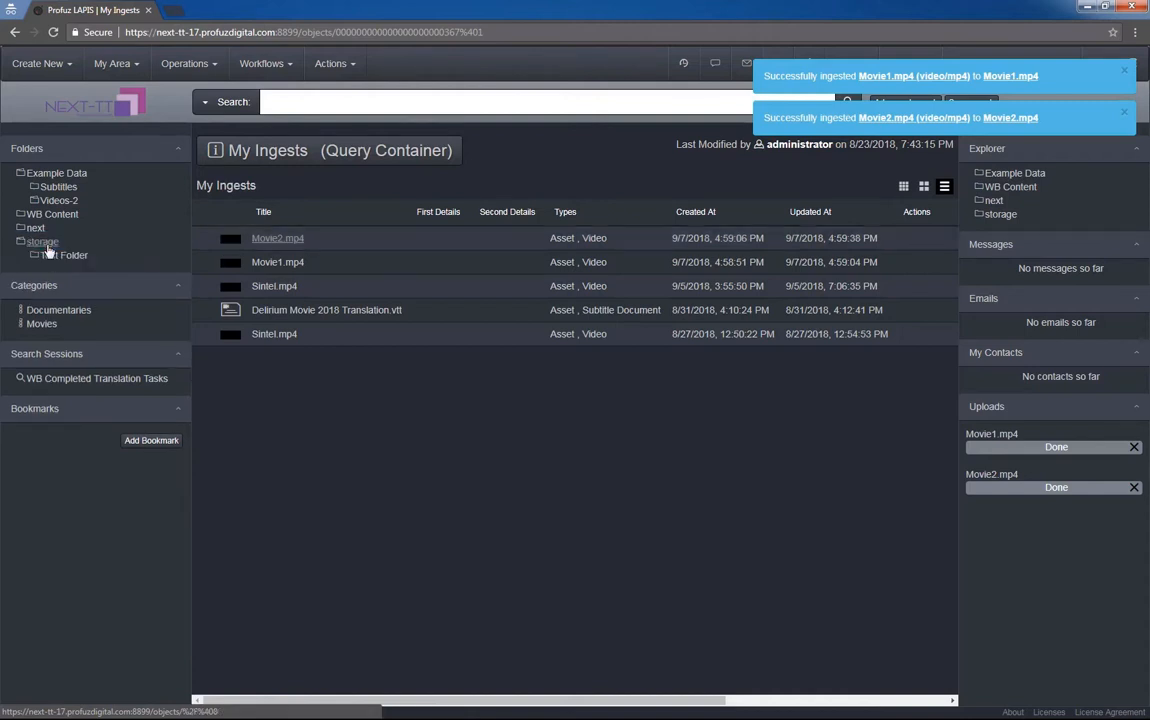
{"action": "left_click", "coordinate": [46, 217]}
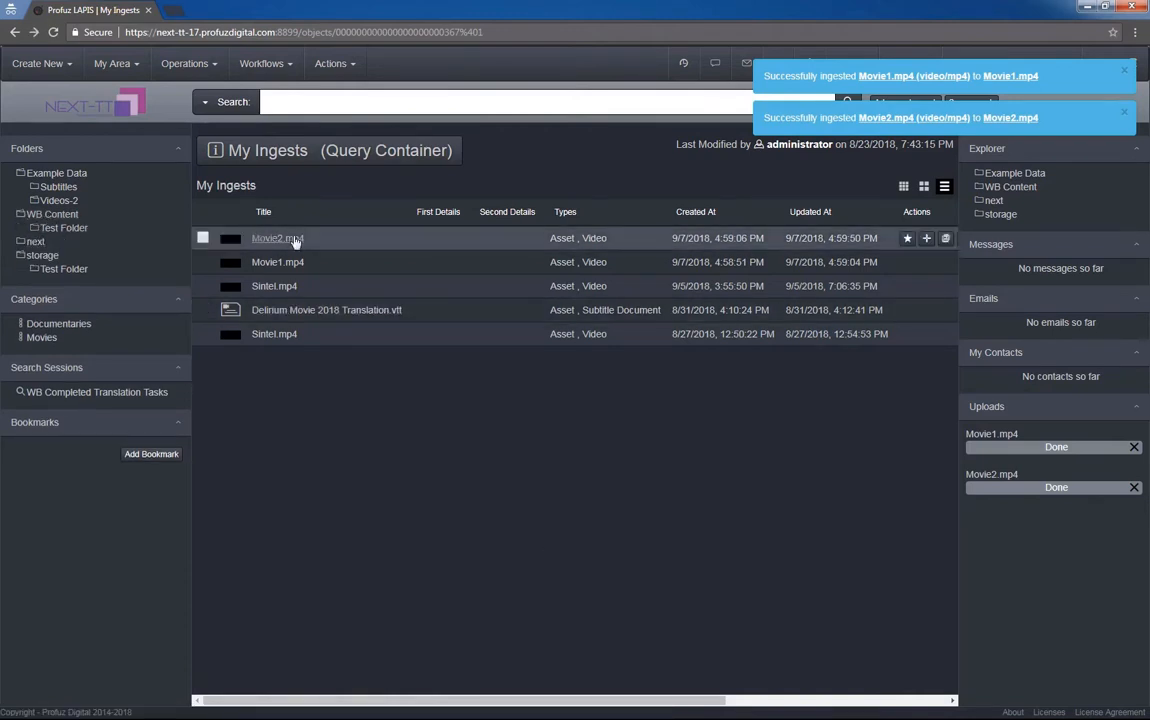
{"action": "left_click_drag", "start_coordinate": [296, 241], "coordinate": [87, 236]}
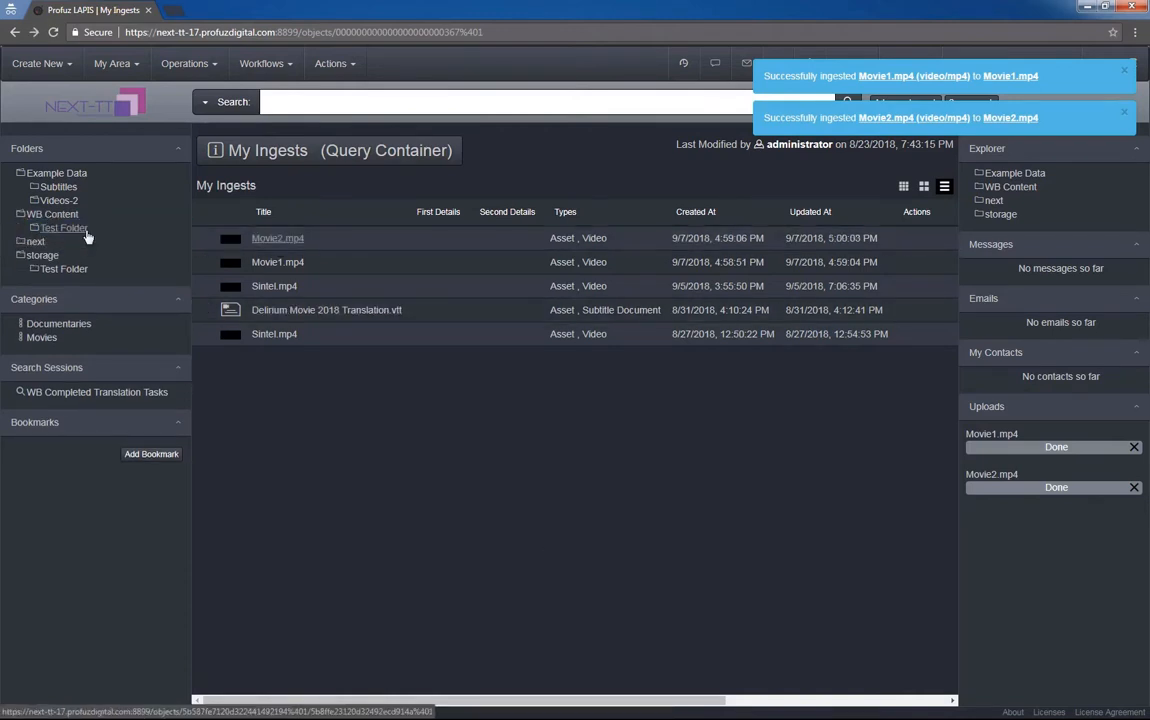
Check the WB Content Test Folder, storage and Videos-2 folders for the ingested movies, and preview Movie2.mp4
{"action": "left_click", "coordinate": [63, 232]}
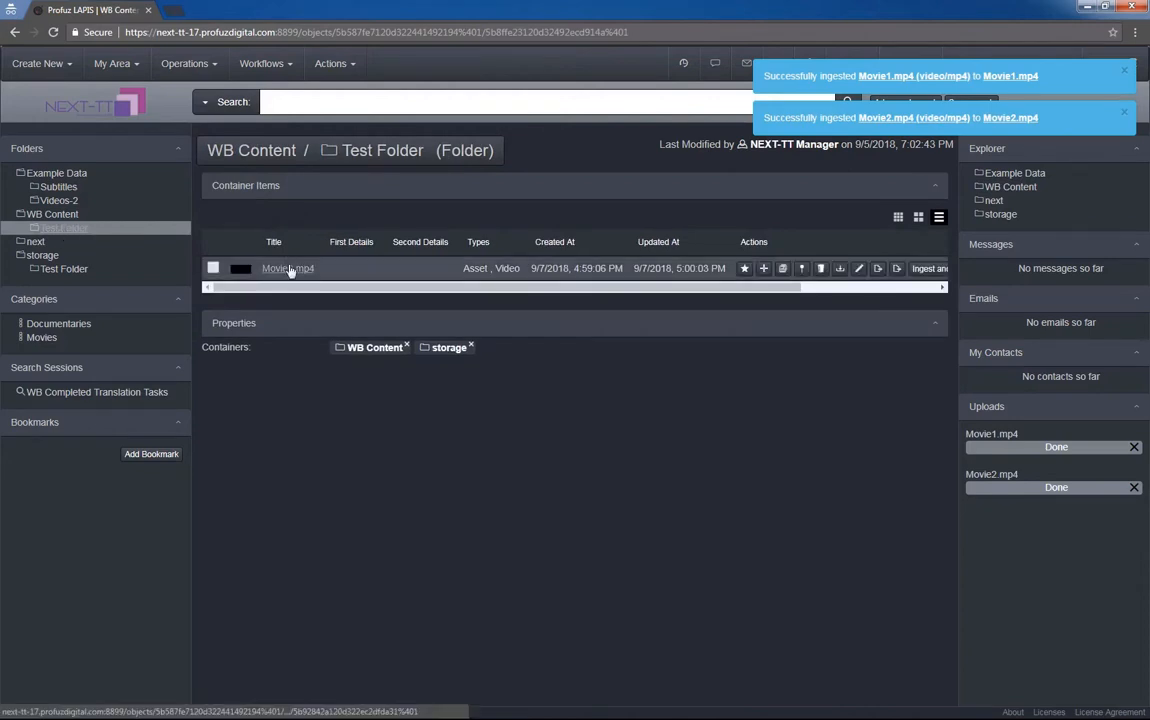
{"action": "left_click", "coordinate": [40, 257]}
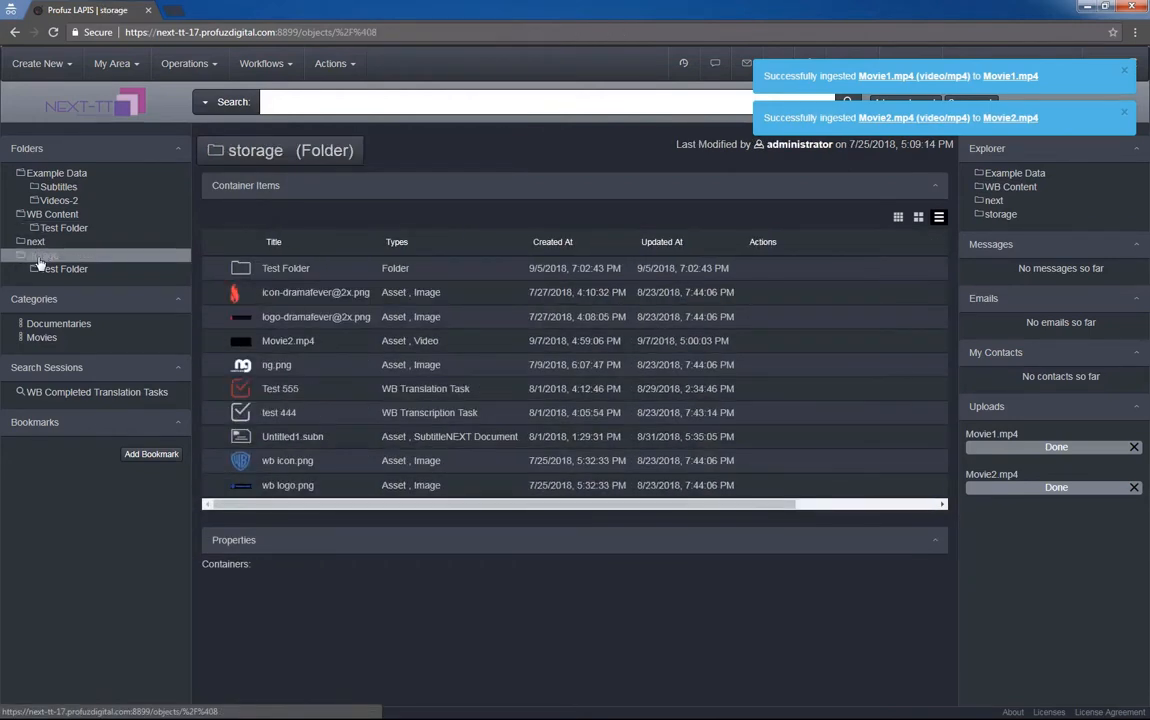
{"action": "left_click", "coordinate": [64, 229]}
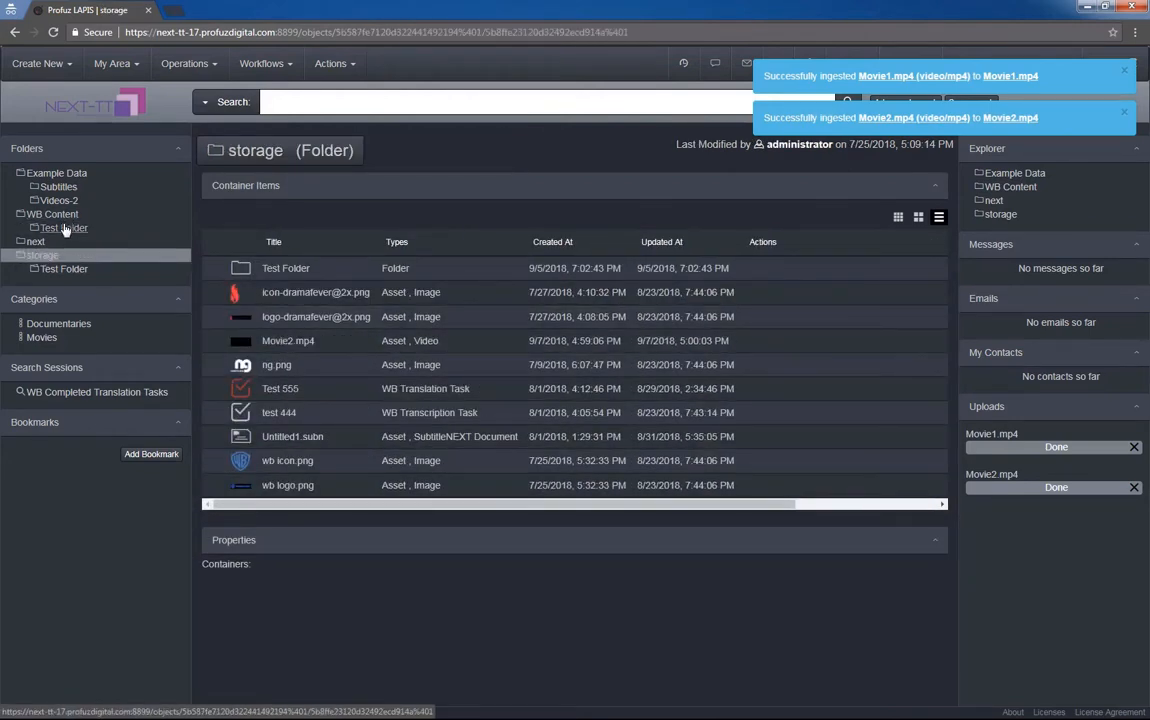
{"action": "left_click", "coordinate": [300, 268]}
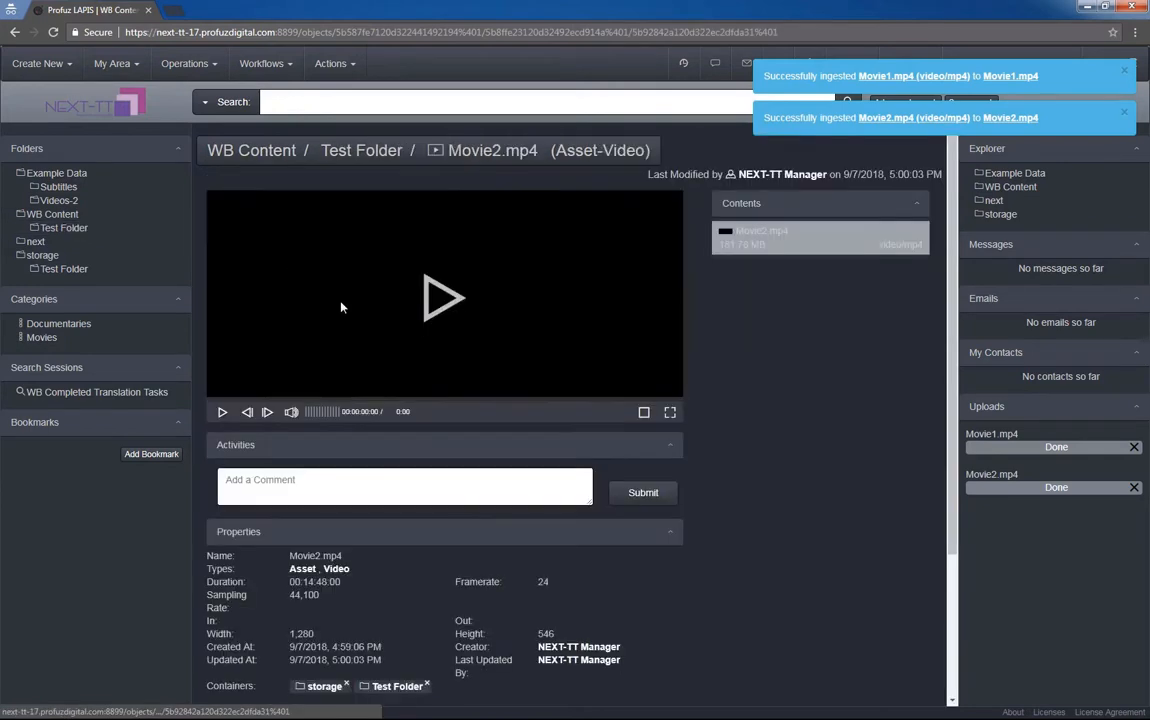
{"action": "left_click", "coordinate": [437, 287]}
{"action": "left_click", "coordinate": [57, 201]}
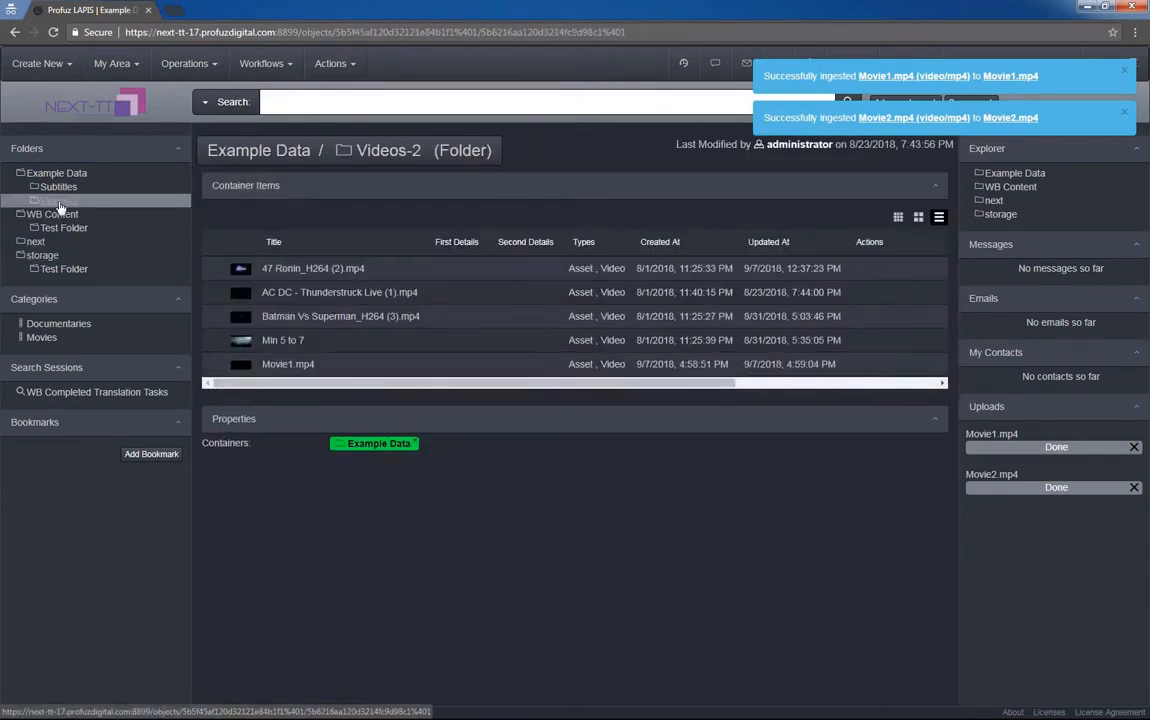
Ingest certificate-translation-template-non-english-documents-1336592393.doc from Demo Materials\Documents into the Test Folder under storage
{"action": "left_click", "coordinate": [52, 271]}
{"action": "left_click", "coordinate": [333, 63]}
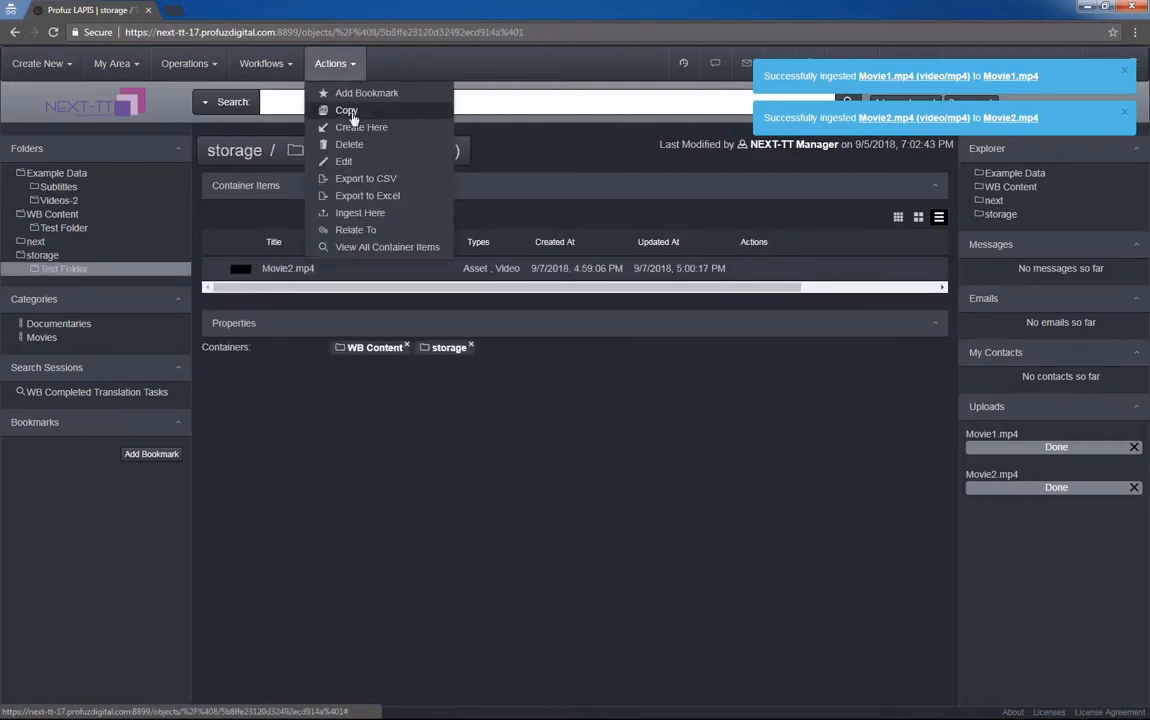
{"action": "left_click", "coordinate": [360, 213]}
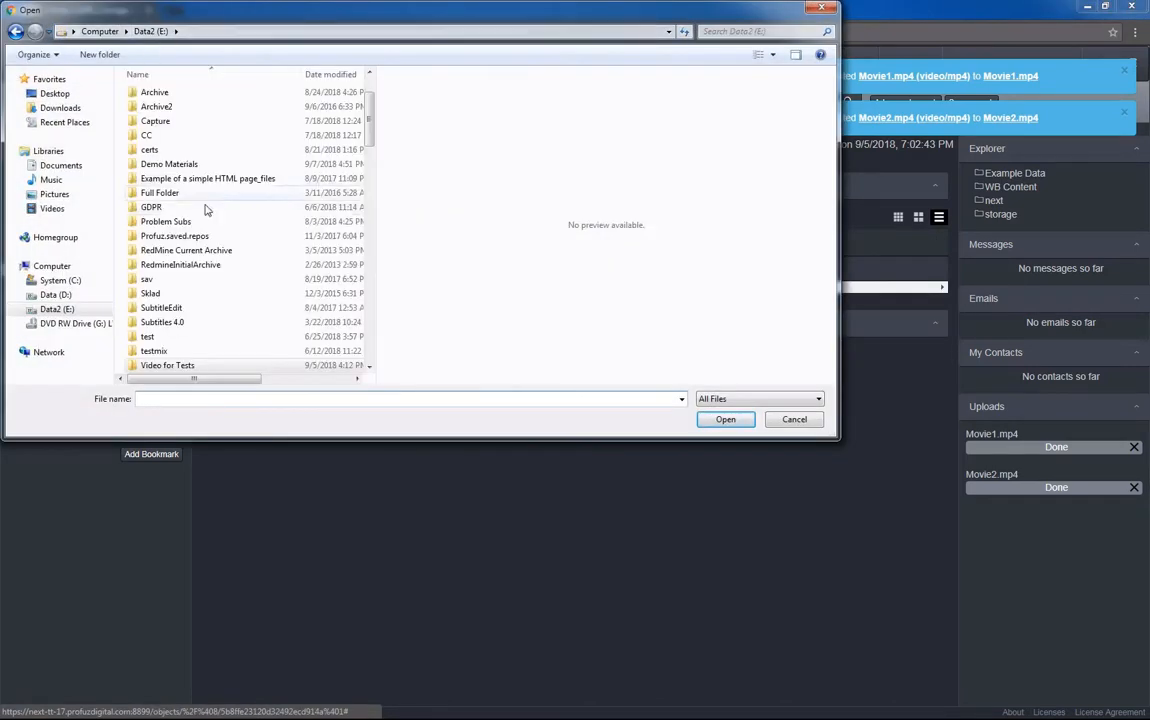
{"action": "double_click", "coordinate": [169, 164]}
{"action": "double_click", "coordinate": [165, 92]}
{"action": "left_click", "coordinate": [201, 110]}
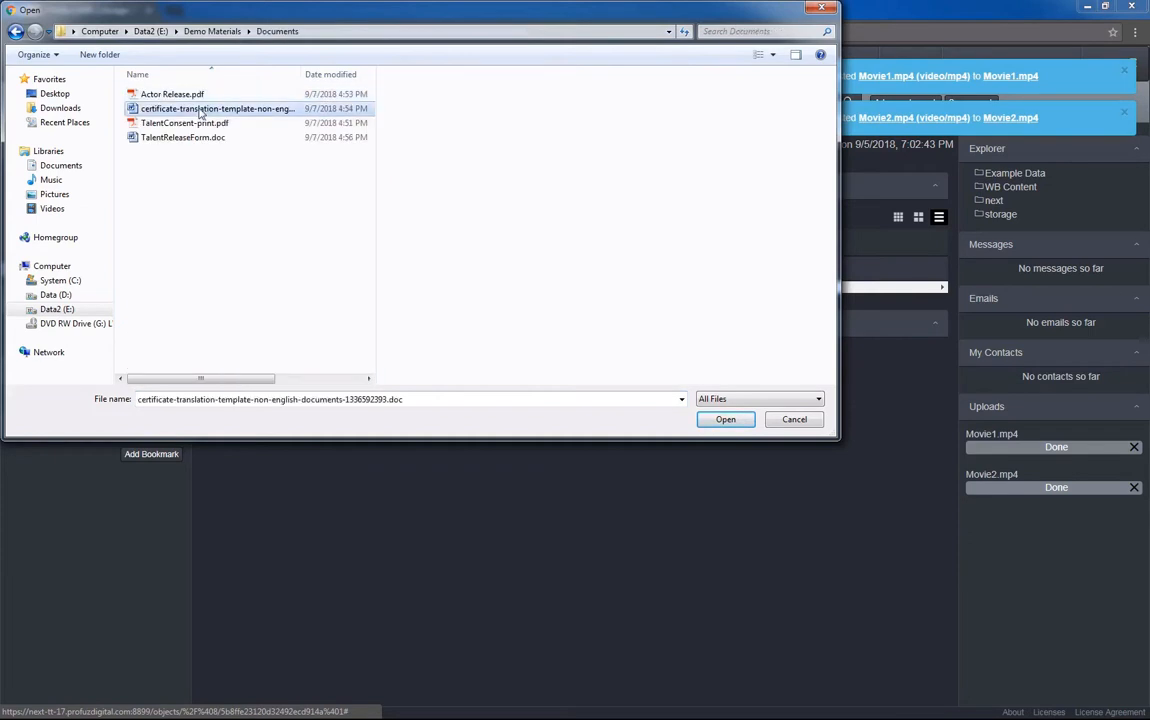
{"action": "left_click", "coordinate": [725, 419]}
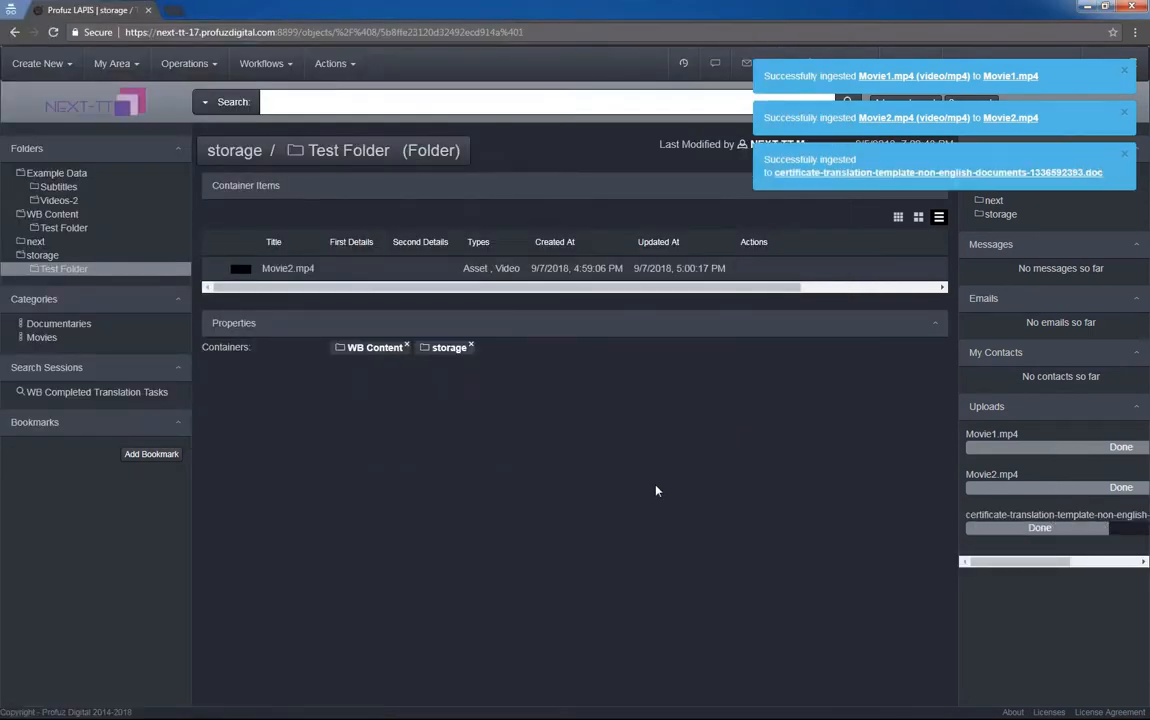
Dismiss the ingest notifications, then open the ingested certificate translation document and read through its preview
{"action": "left_click", "coordinate": [1125, 72]}
{"action": "left_click", "coordinate": [1125, 73]}
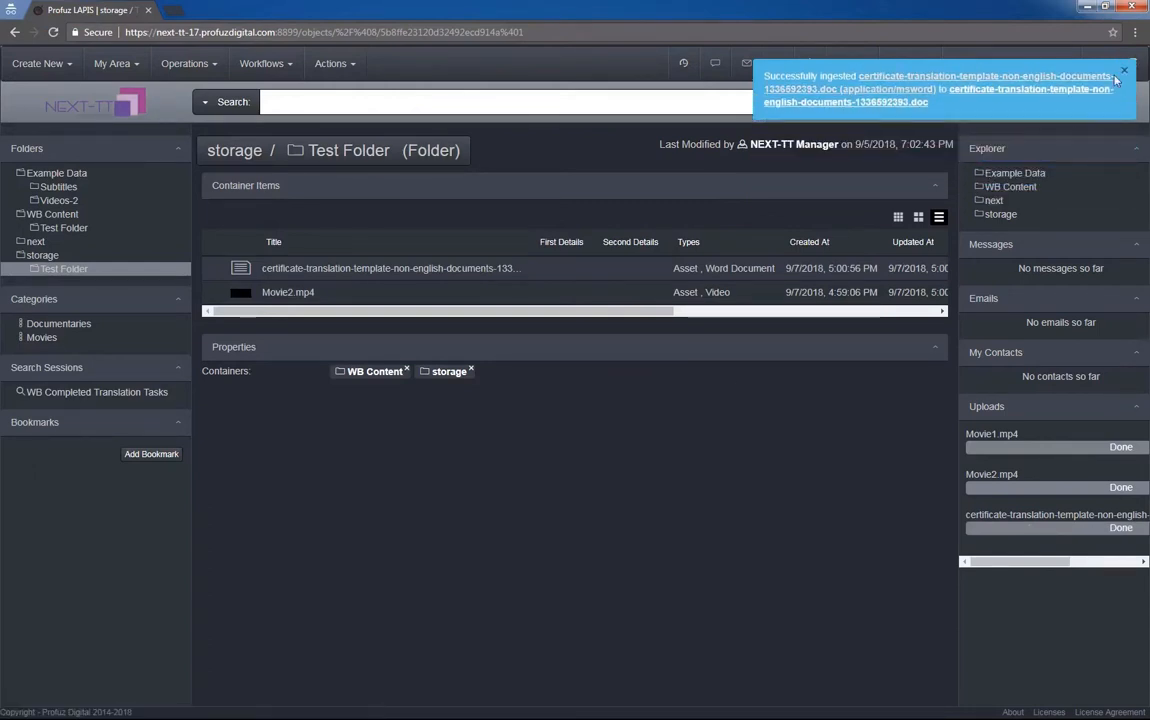
{"action": "left_click", "coordinate": [1125, 73]}
{"action": "left_click", "coordinate": [340, 270]}
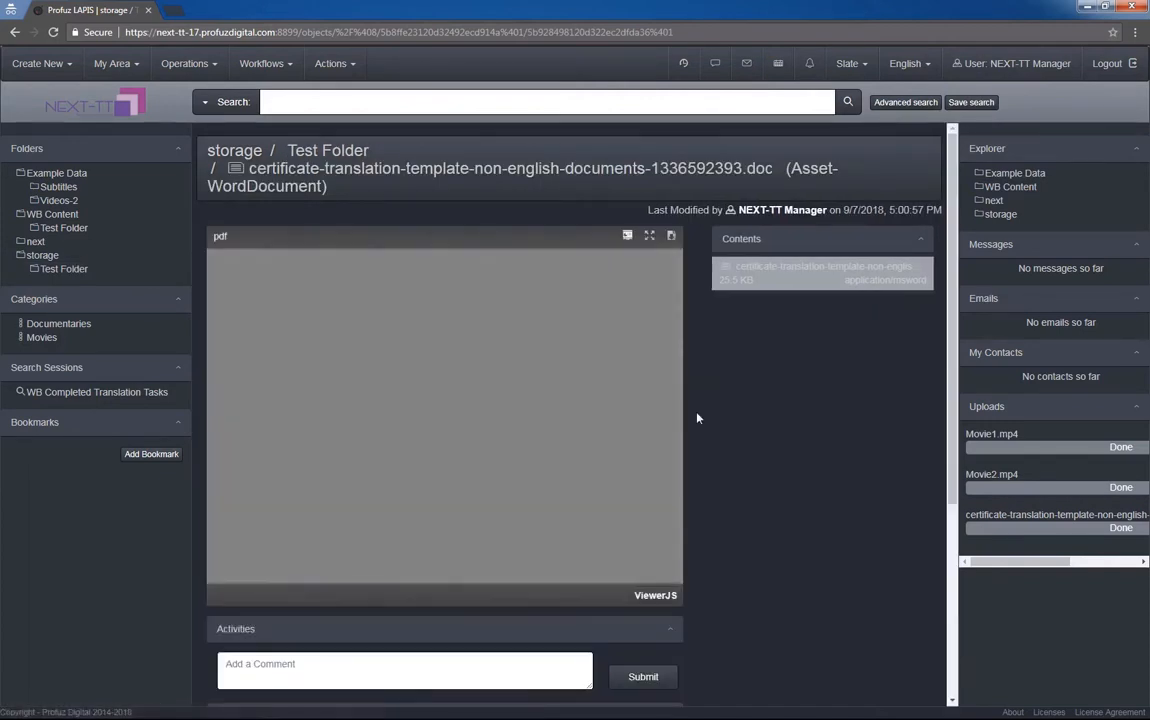
{"action": "scroll", "coordinate": [487, 400], "scroll_direction": "down", "scroll_amount": 3}
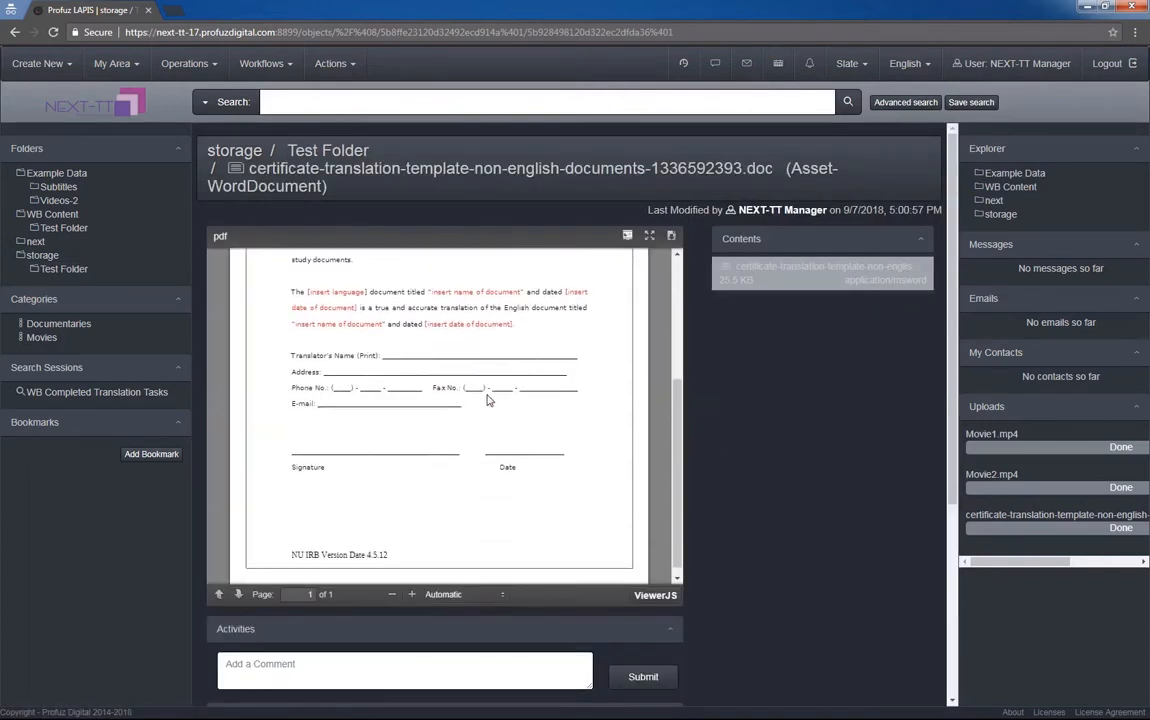
{"action": "scroll", "coordinate": [487, 400], "scroll_direction": "up", "scroll_amount": 3}
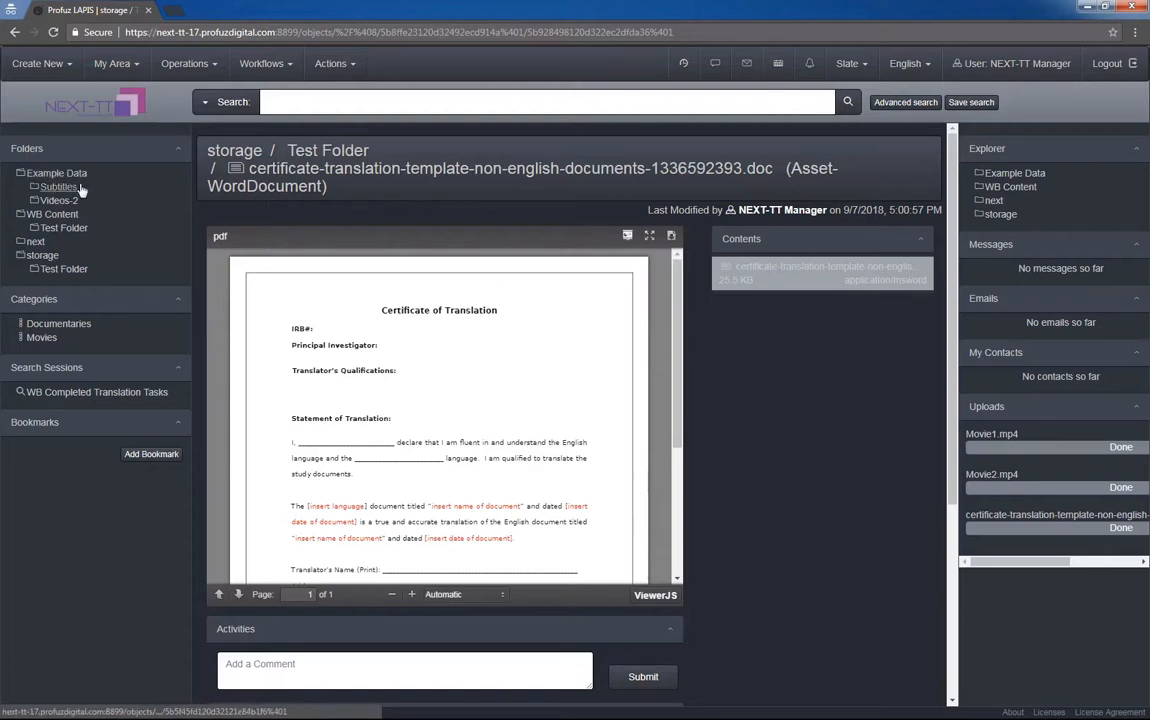
Open the next folder, then switch to WinSCP and log in to the stored FTP session with the account password
{"action": "left_click", "coordinate": [35, 243]}
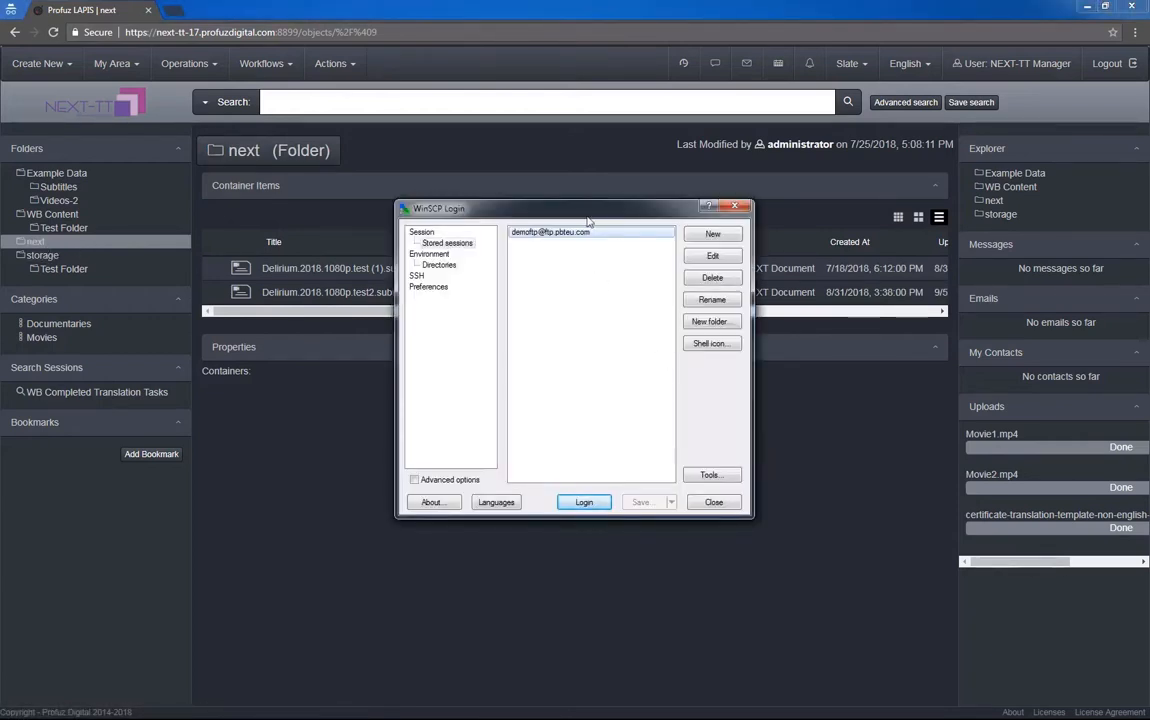
{"action": "left_click_drag", "start_coordinate": [573, 217], "coordinate": [573, 230]}
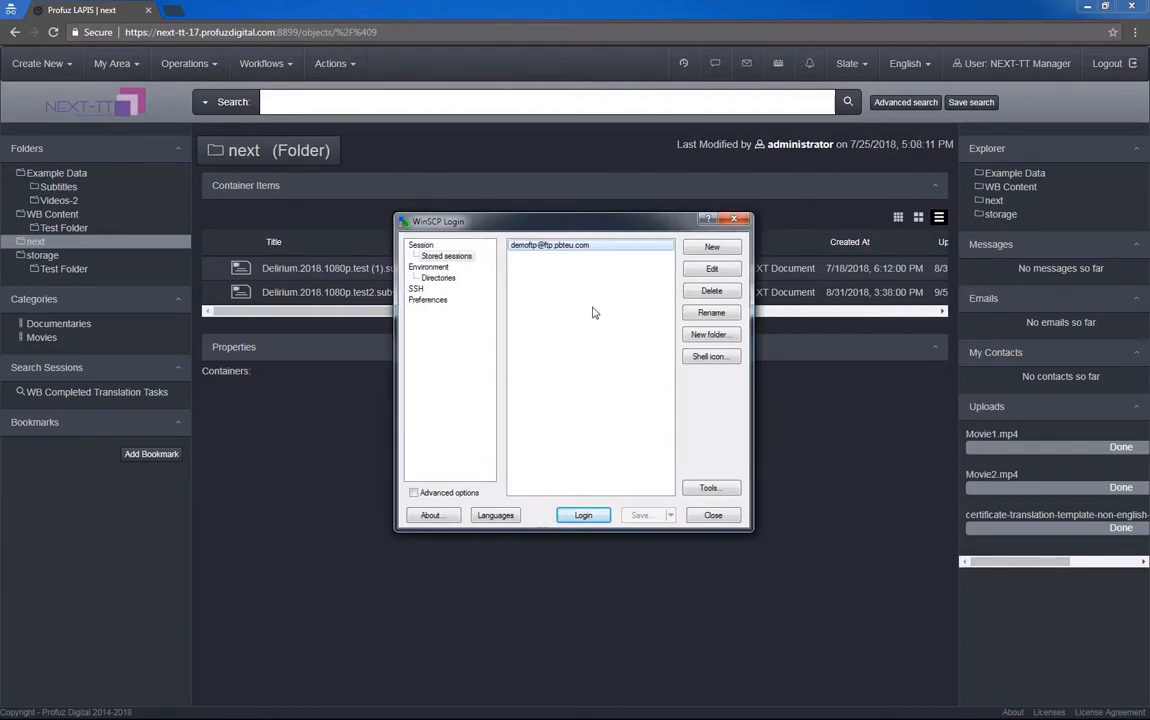
{"action": "double_click", "coordinate": [540, 249]}
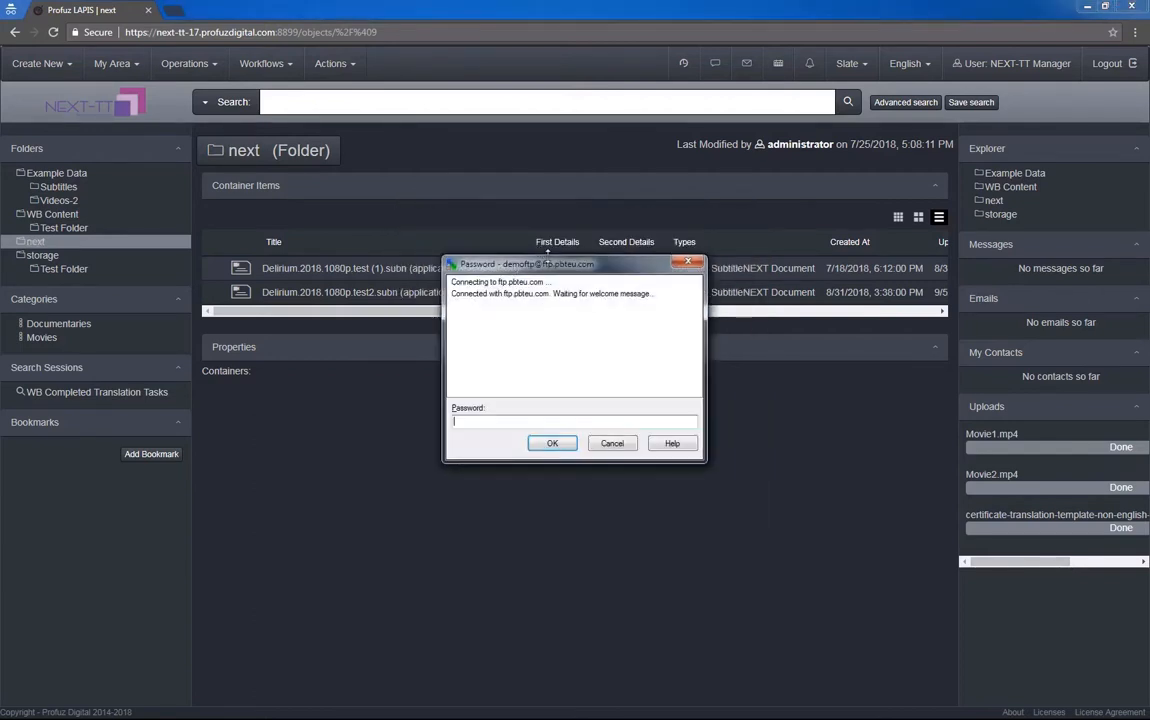
{"action": "left_click", "coordinate": [552, 445]}
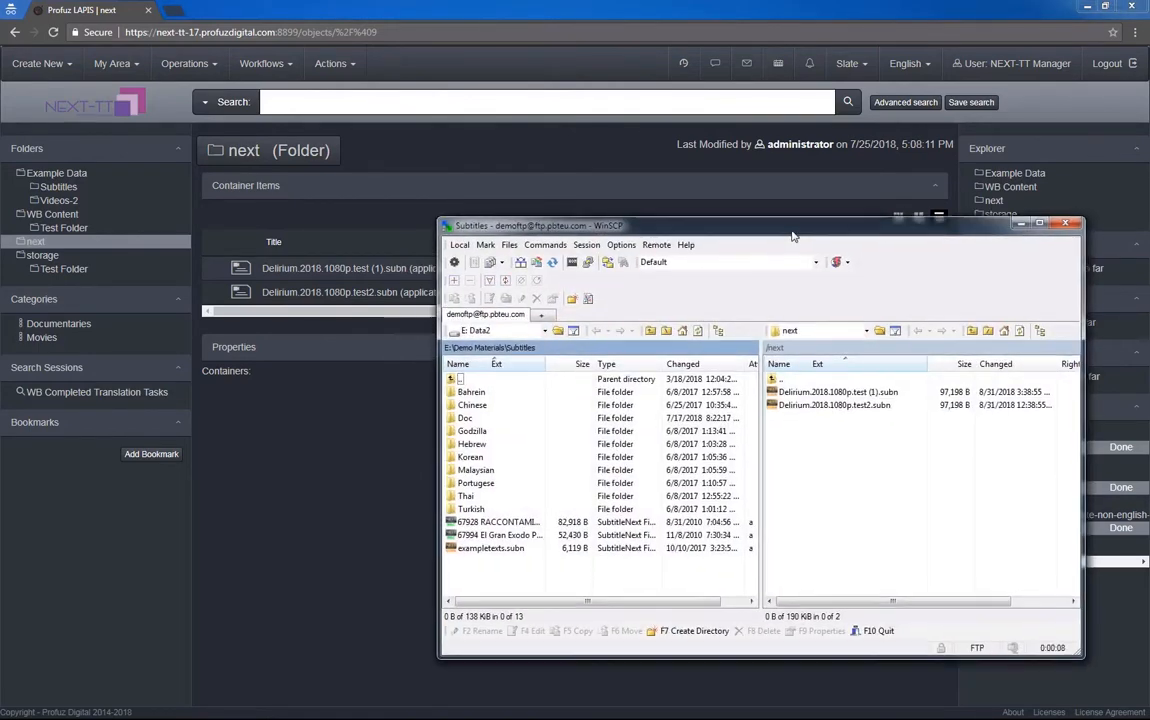
Copy exampletexts.subn from the local Demo Materials\Subtitles folder to the remote /next folder
{"action": "left_click", "coordinate": [465, 532]}
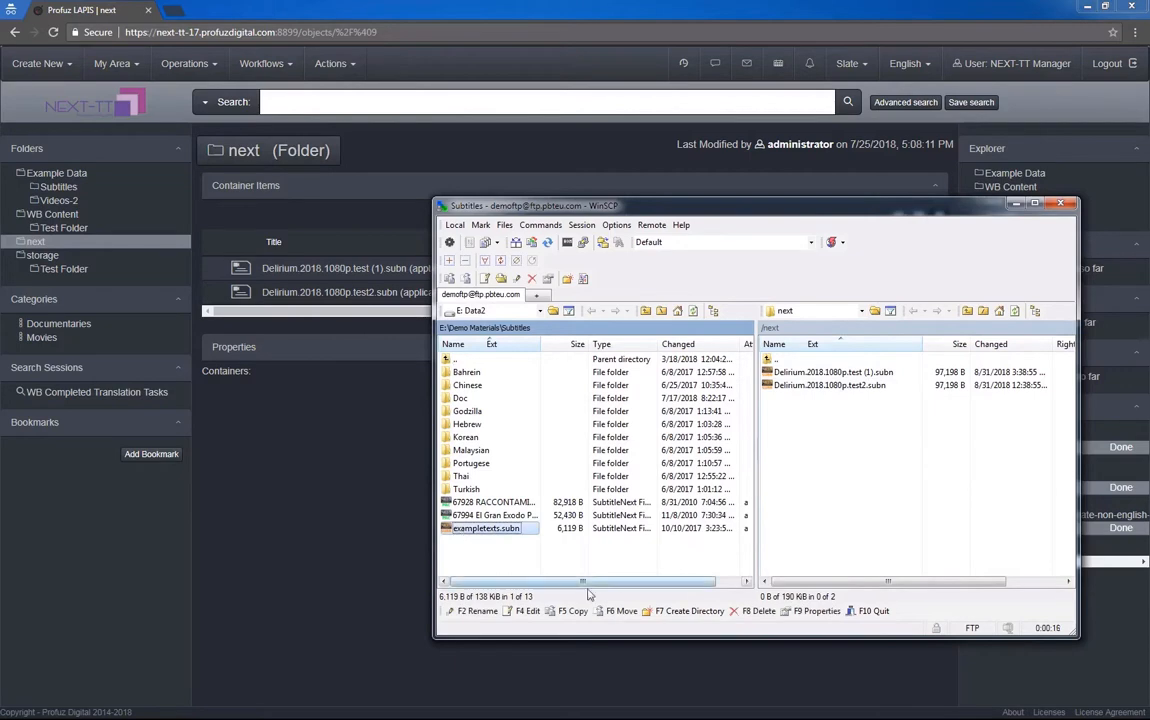
{"action": "left_click", "coordinate": [572, 612]}
{"action": "left_click", "coordinate": [786, 479]}
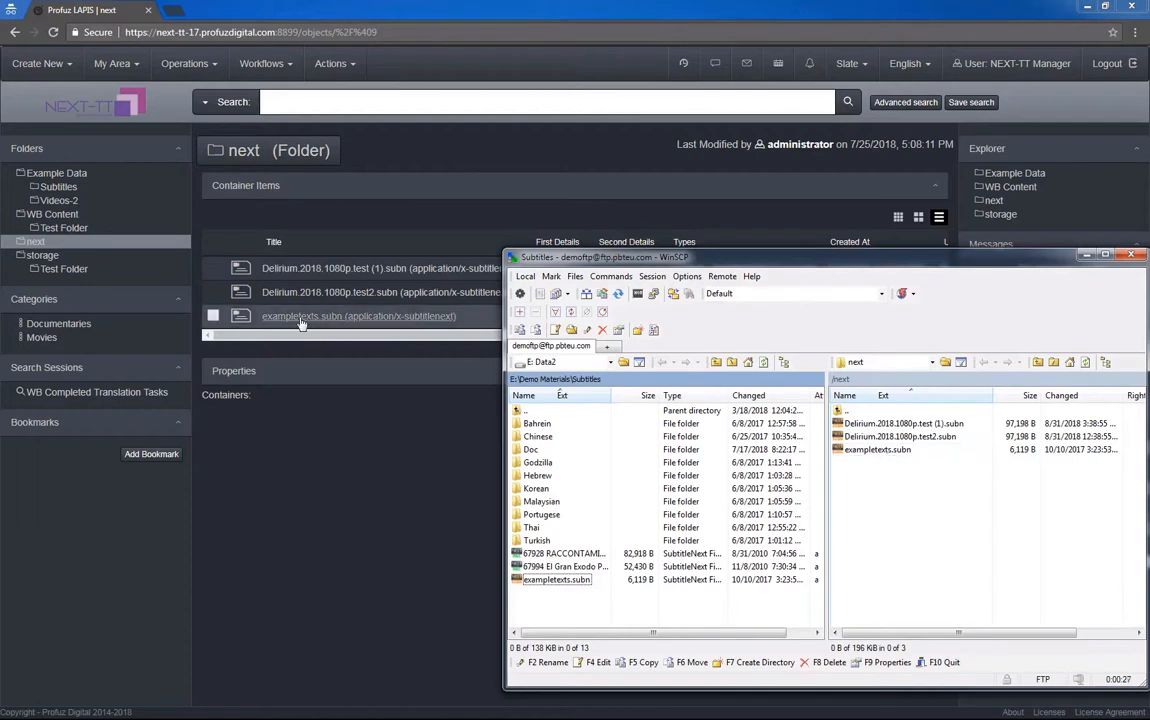
Copy Actor Release.pdf from the local Demo Materials\Documents folder to the remote /next folder
{"action": "double_click", "coordinate": [528, 411]}
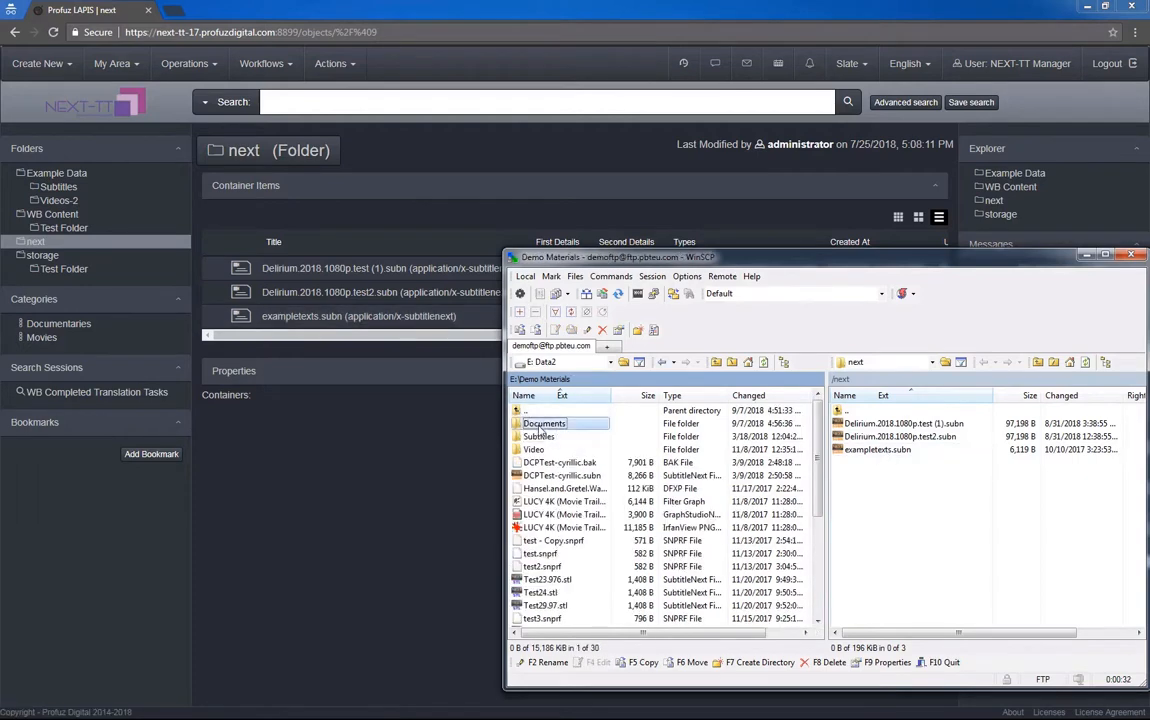
{"action": "double_click", "coordinate": [546, 423]}
{"action": "left_click", "coordinate": [549, 424]}
{"action": "left_click", "coordinate": [640, 662]}
{"action": "key", "text": "Return"}
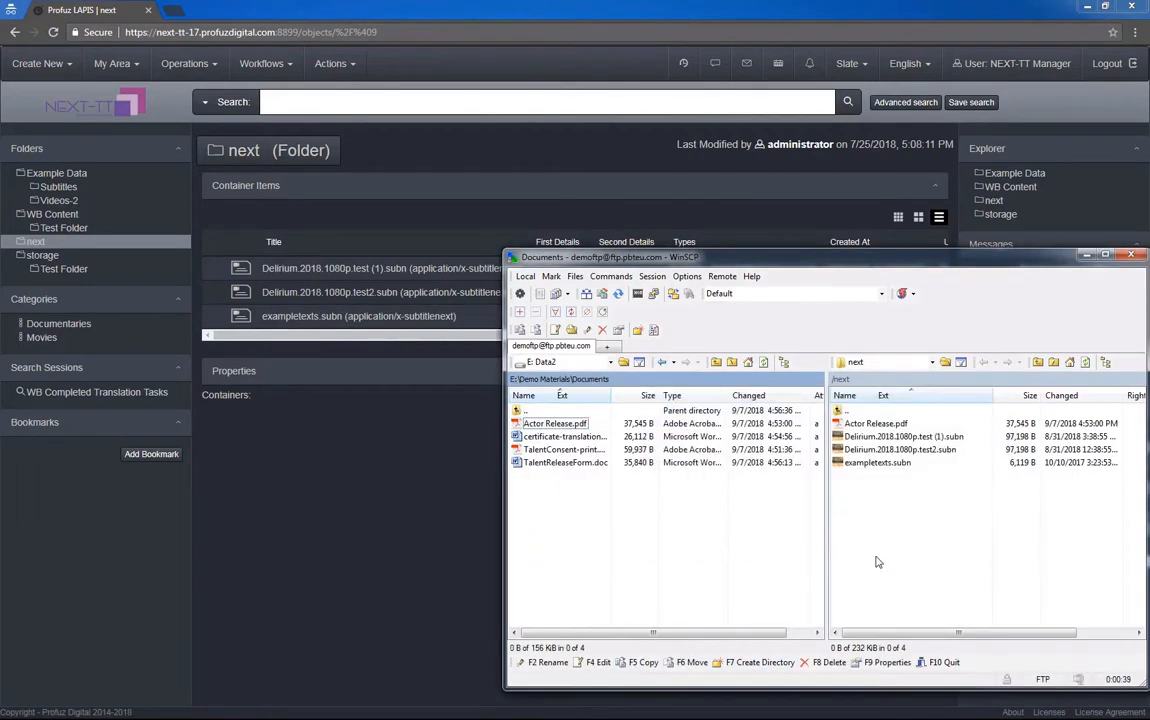
Close WinSCP and terminate its FTP session, then open Actor Release.pdf in the next folder and look through its preview
{"action": "left_click", "coordinate": [1131, 255]}
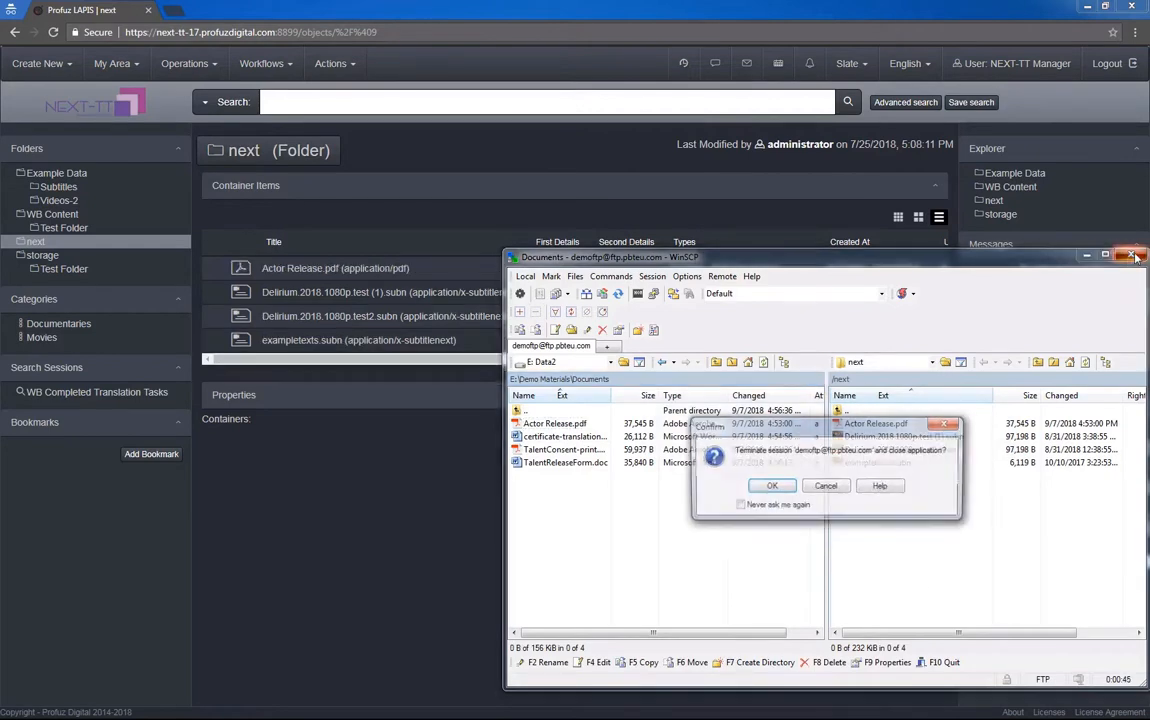
{"action": "left_click", "coordinate": [765, 488]}
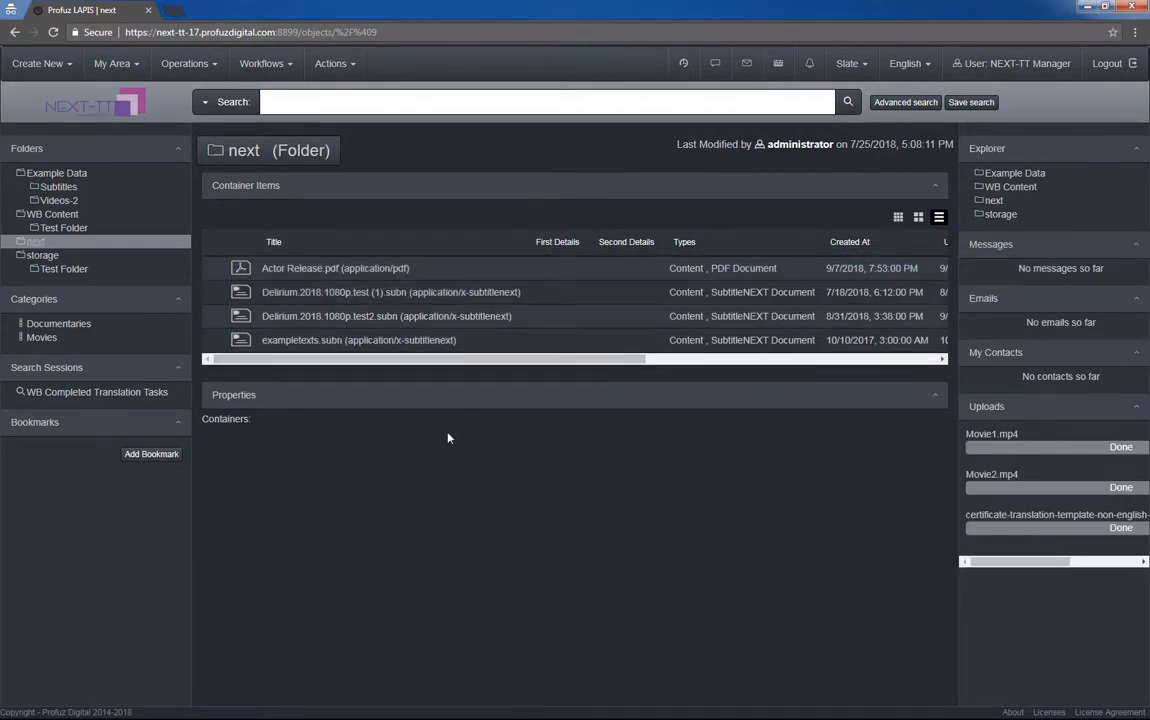
{"action": "left_click", "coordinate": [285, 270]}
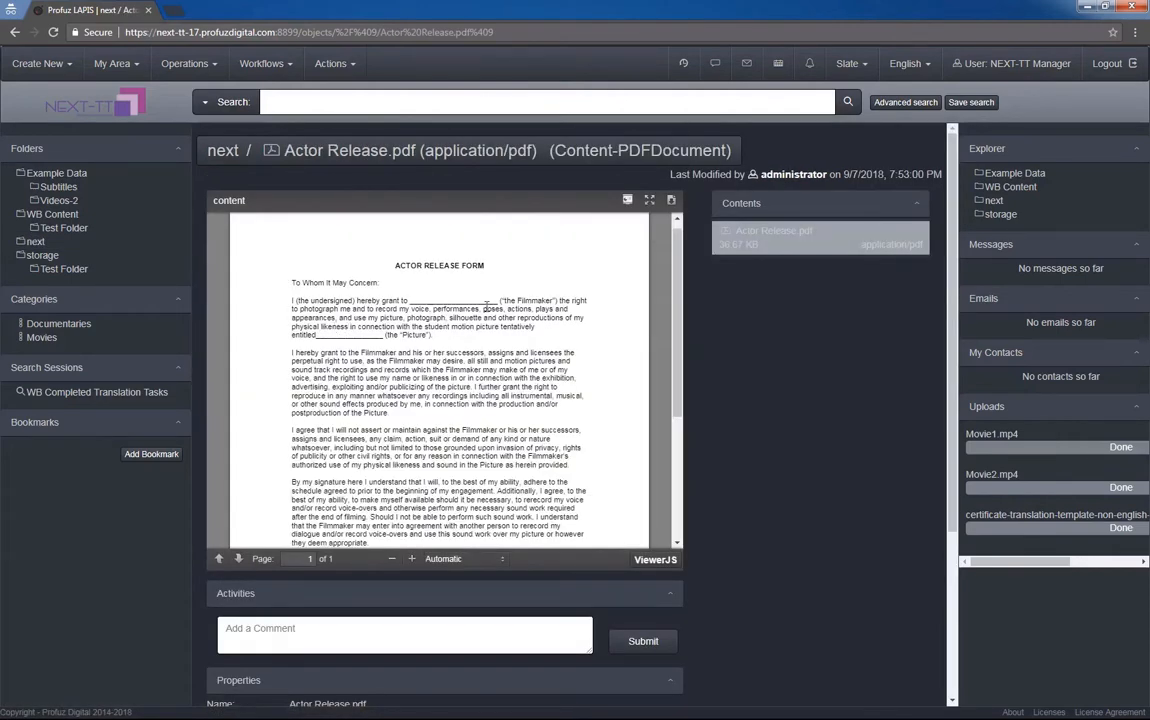
{"action": "scroll", "coordinate": [486, 304], "scroll_direction": "down", "scroll_amount": 5}
{"action": "scroll", "coordinate": [487, 308], "scroll_direction": "up", "scroll_amount": 5}
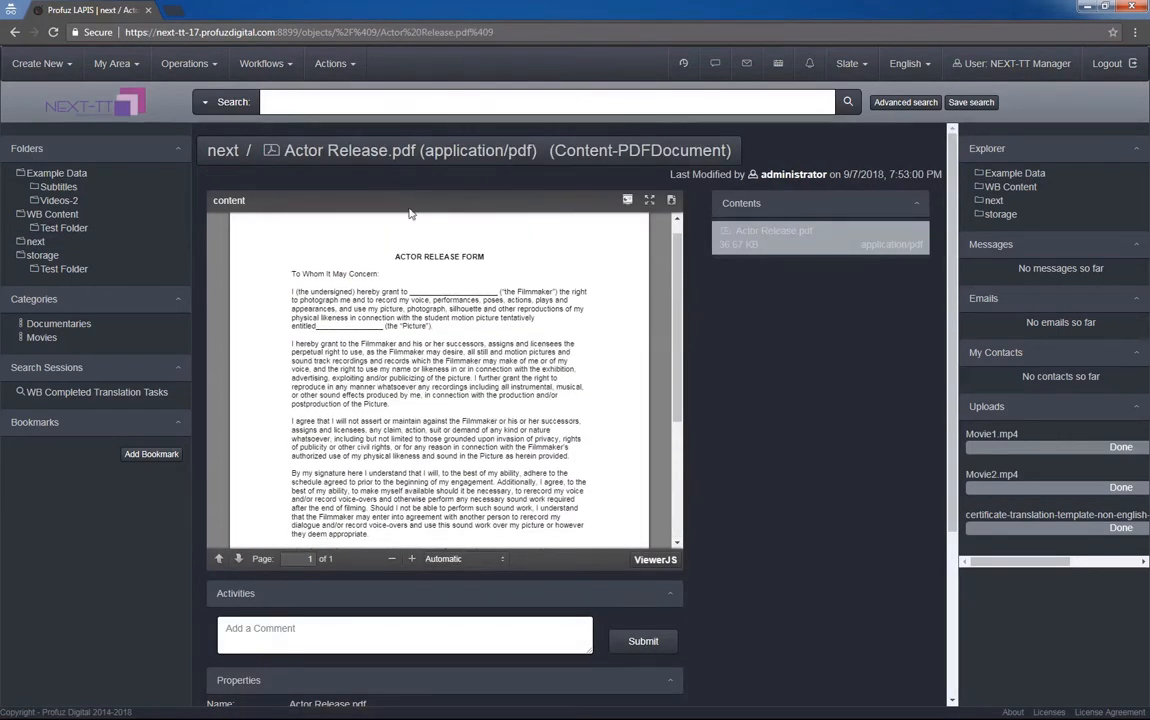
Bookmark Actor Release.pdf and the Videos-2 folder
{"action": "left_click", "coordinate": [342, 65]}
{"action": "left_click", "coordinate": [350, 93]}
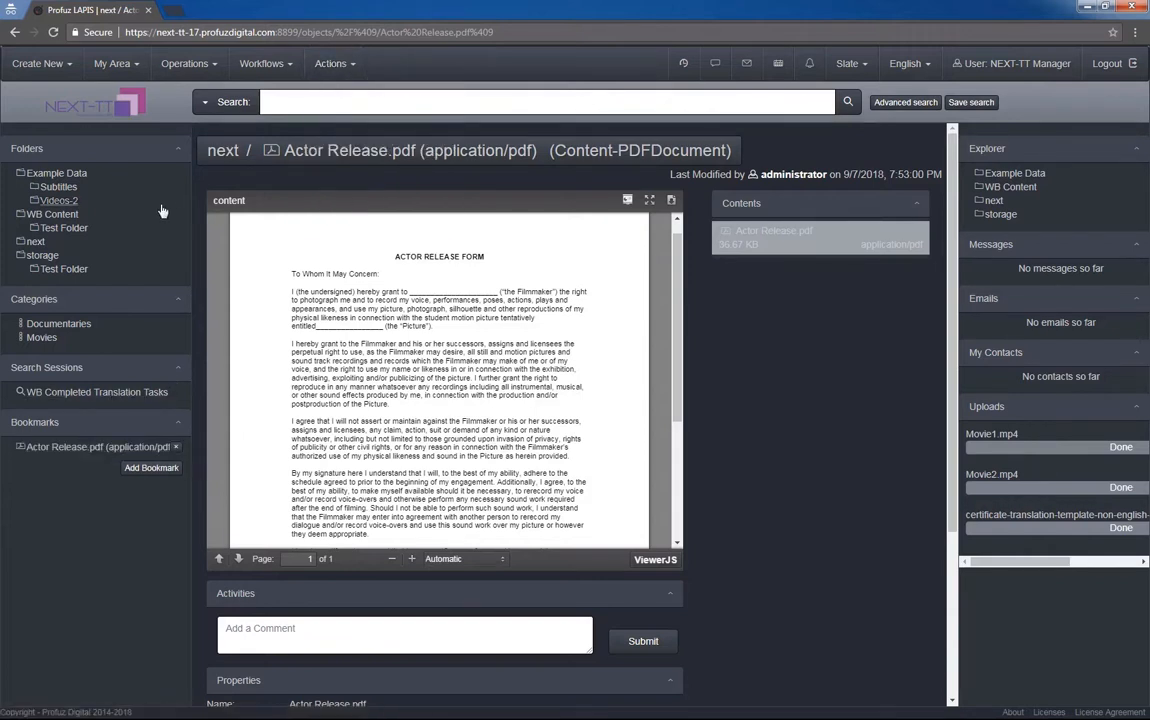
{"action": "left_click", "coordinate": [62, 201]}
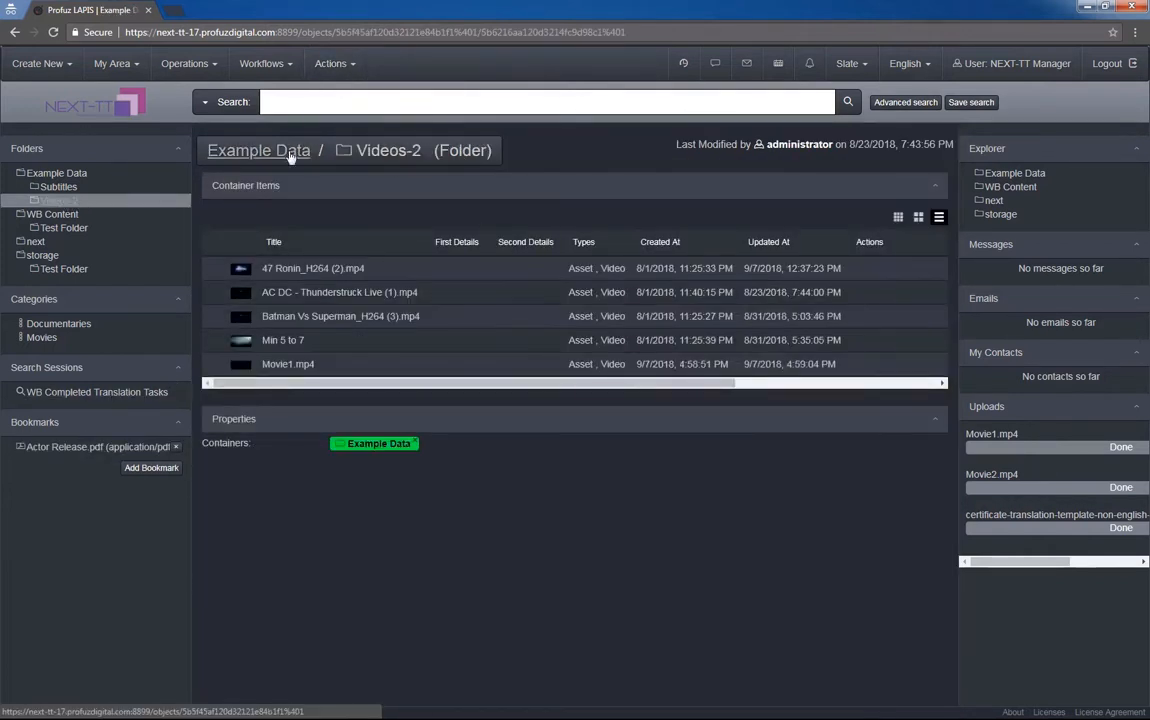
{"action": "left_click", "coordinate": [336, 66]}
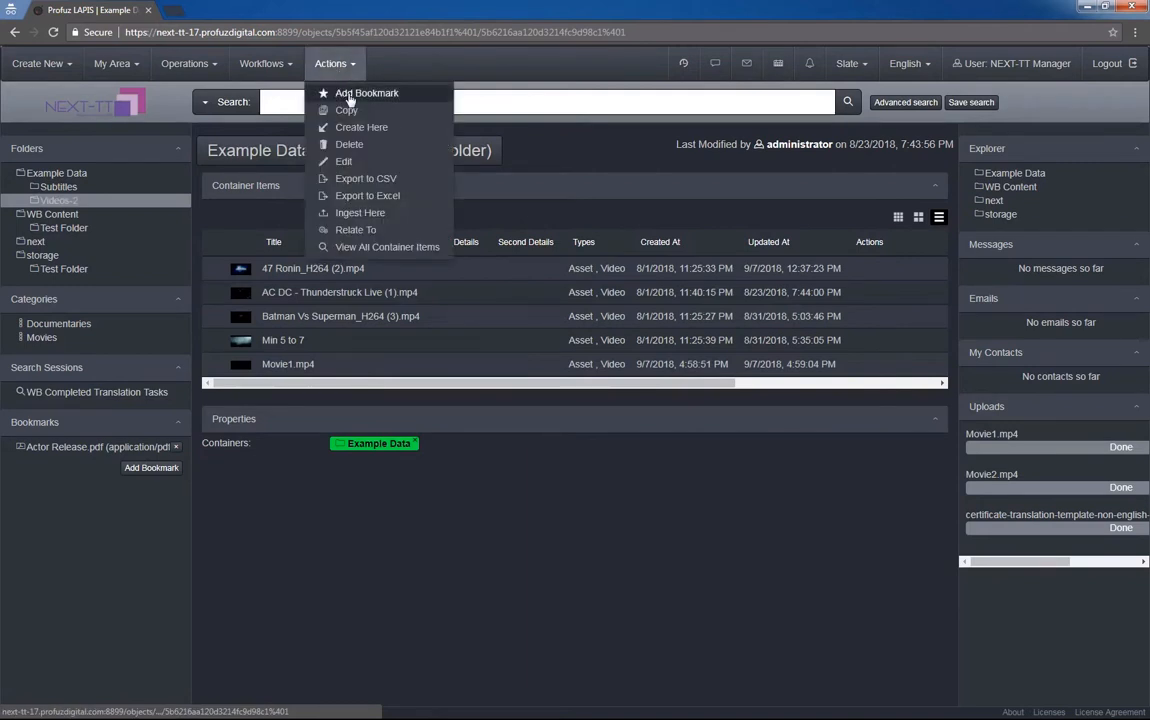
{"action": "left_click", "coordinate": [351, 95]}
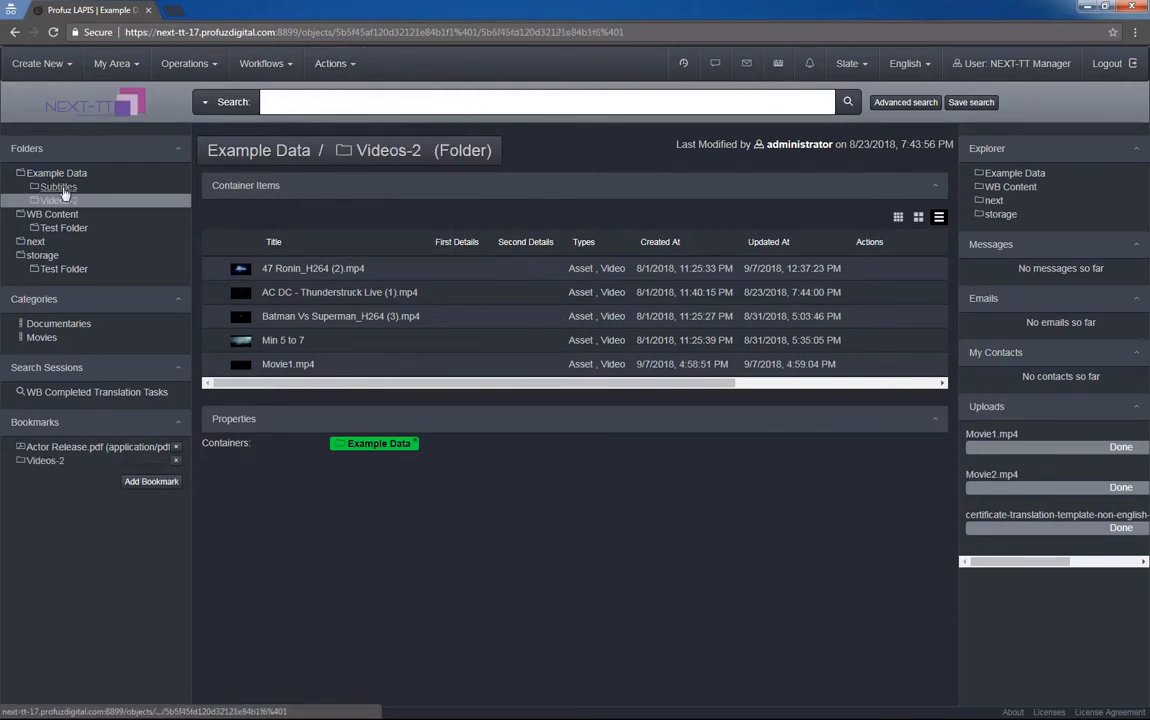
Bookmark the Delirium.2018.1080p.WEB-DL.DD5.1.H264-CMRG.srt subtitle document in the Subtitles folder
{"action": "left_click", "coordinate": [60, 188]}
{"action": "left_click", "coordinate": [294, 262]}
{"action": "left_click", "coordinate": [334, 64]}
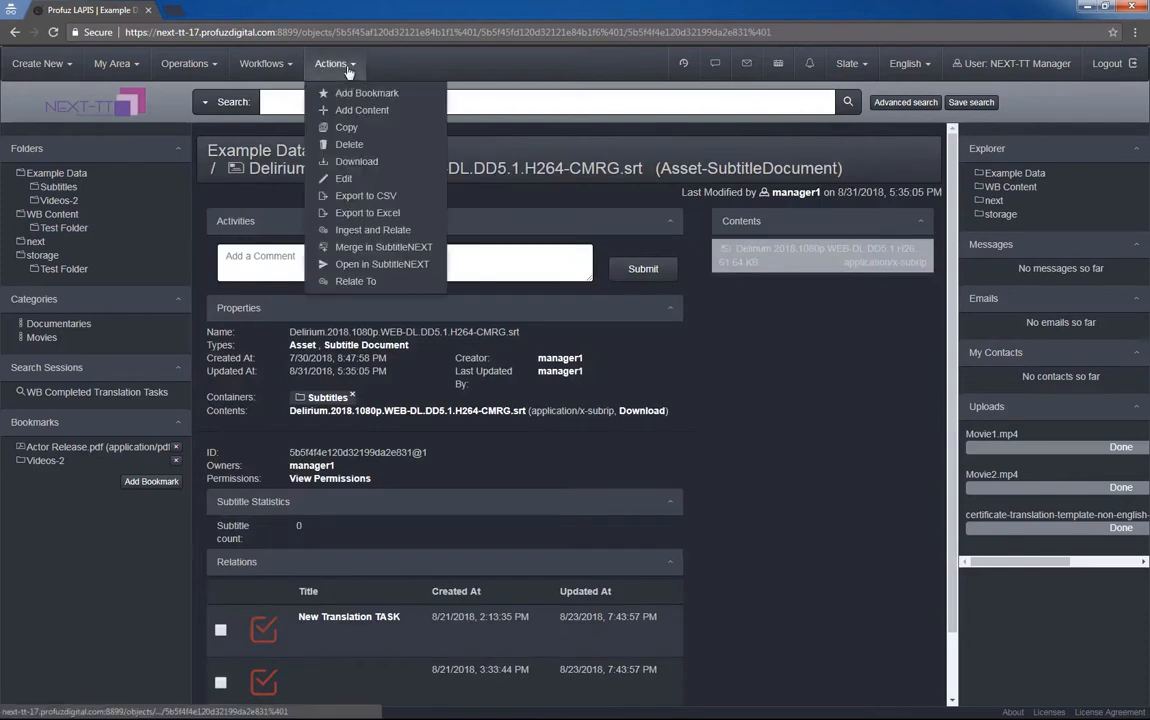
{"action": "left_click", "coordinate": [364, 93]}
Open each of the bookmarked items in turn: Actor Release.pdf, Videos-2 and the Delirium subtitle file
{"action": "left_click", "coordinate": [60, 448]}
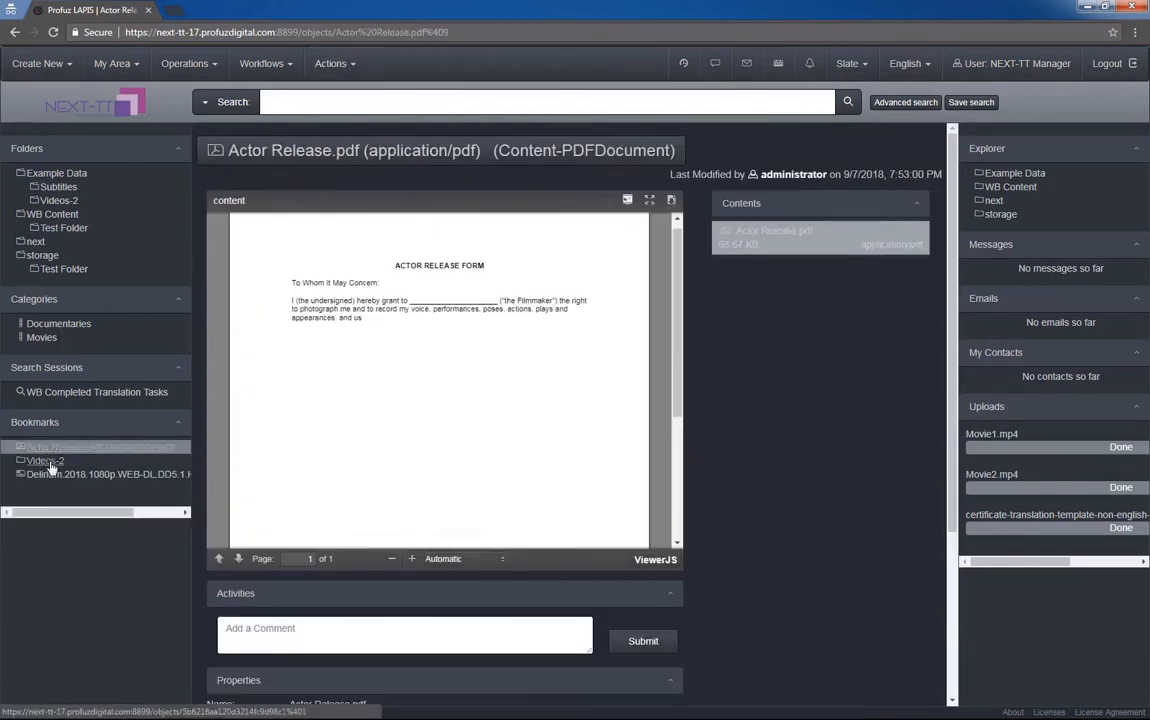
{"action": "left_click", "coordinate": [48, 462]}
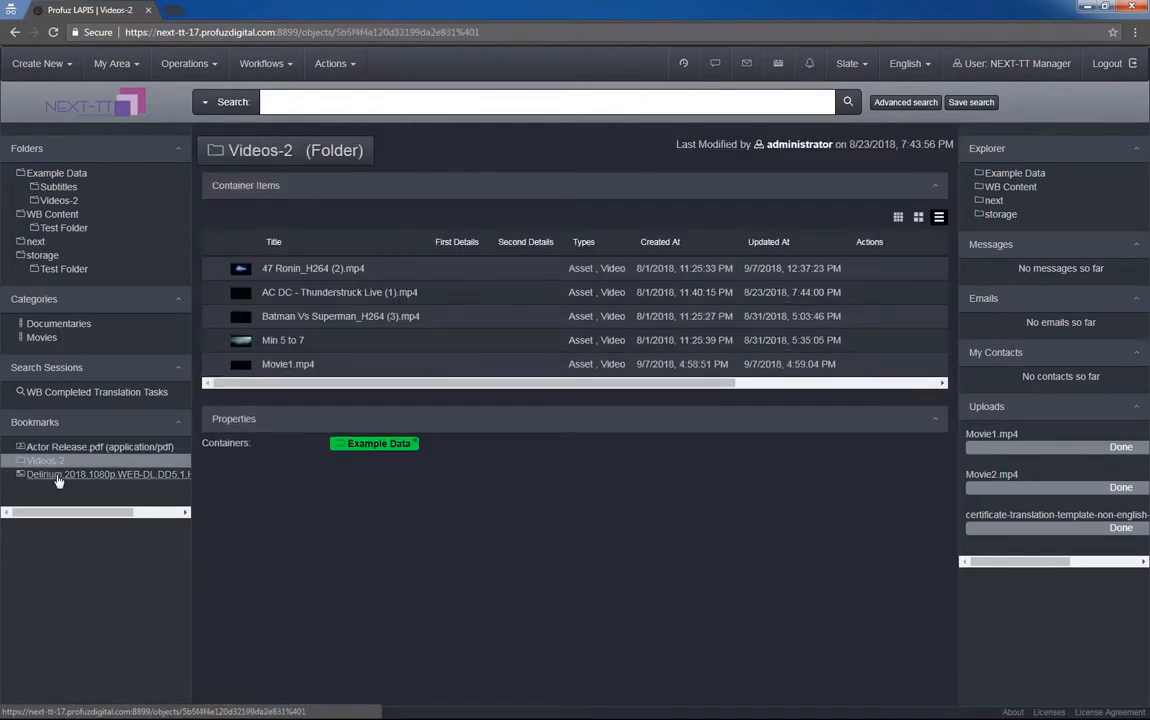
{"action": "left_click", "coordinate": [59, 476]}
Open Movie1.mp4 from the bookmarked Videos-2 folder and bookmark the video
{"action": "left_click", "coordinate": [46, 462]}
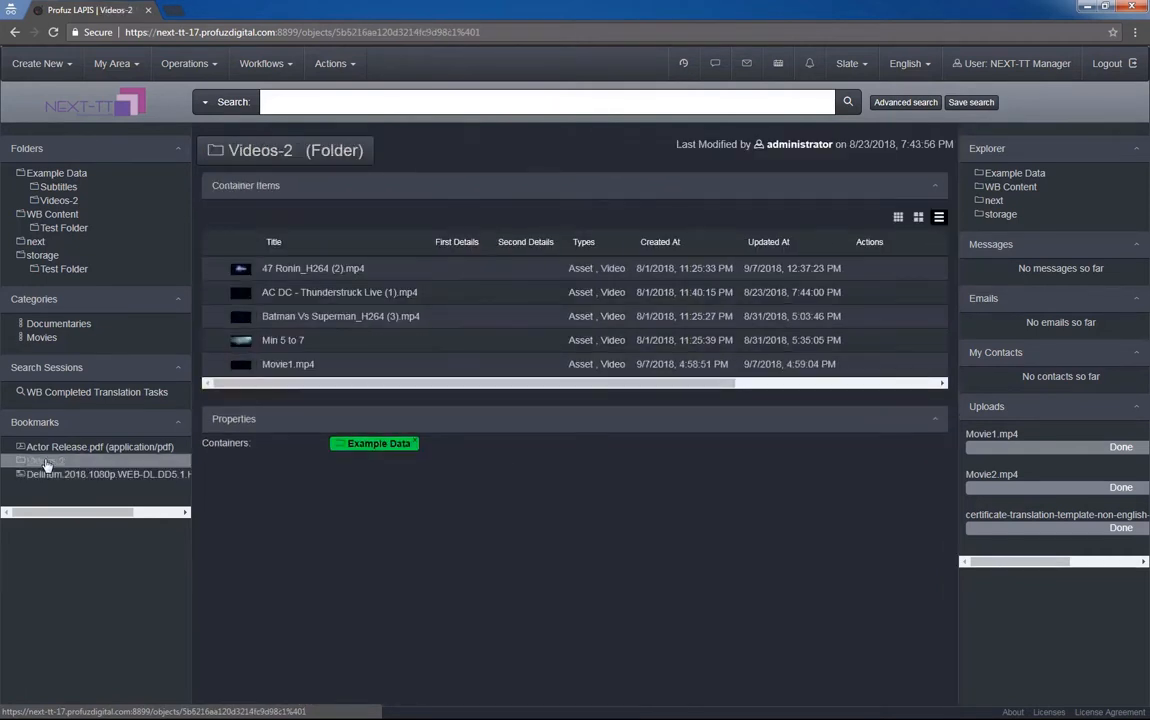
{"action": "left_click", "coordinate": [300, 364]}
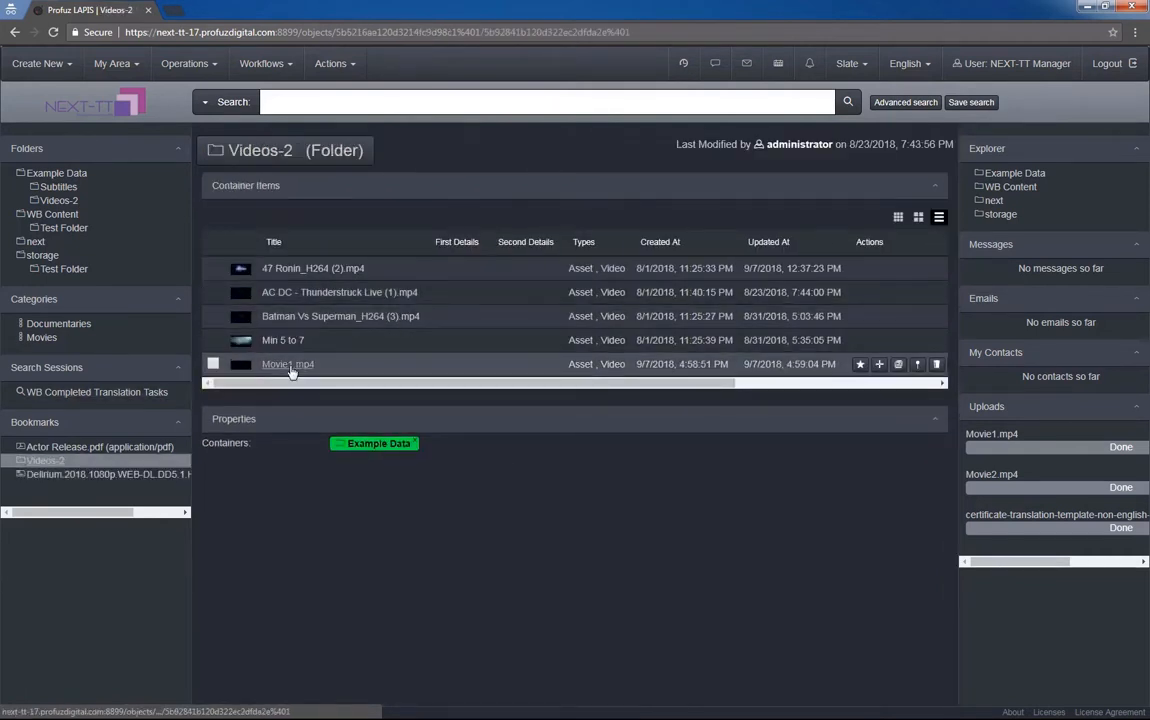
{"action": "left_click", "coordinate": [332, 63]}
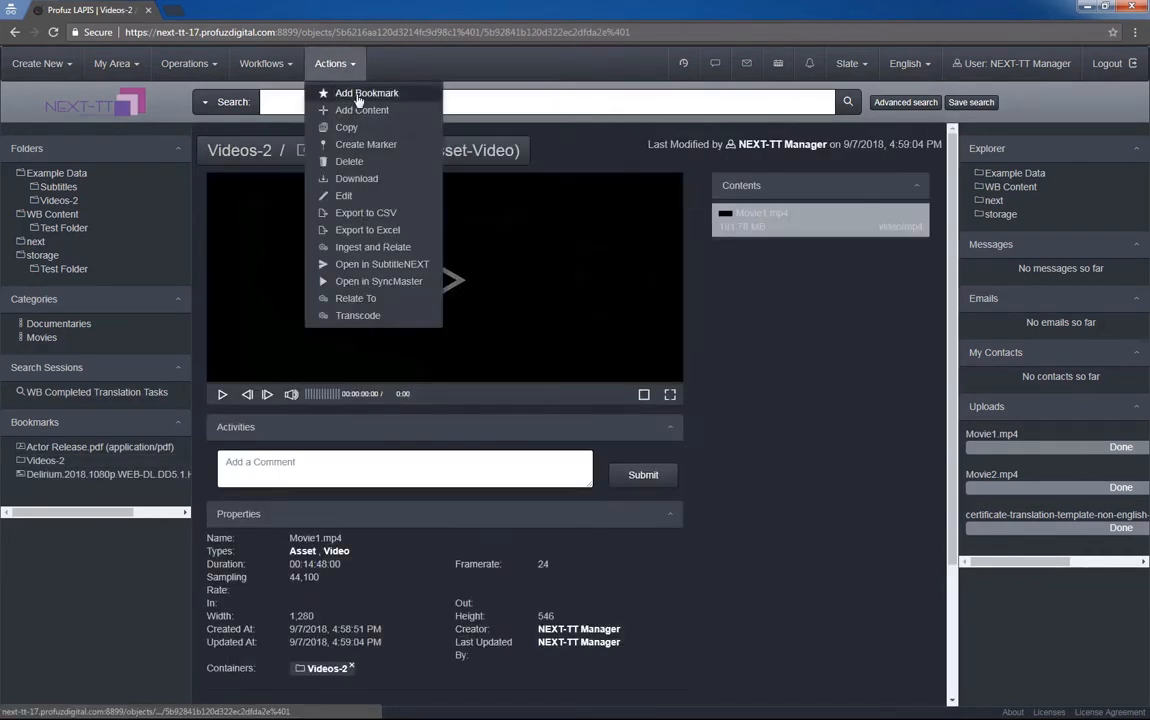
{"action": "left_click", "coordinate": [362, 90]}
Open the bookmarked Movie1.mp4 and start creating a Video Chunk marker for it
{"action": "left_click", "coordinate": [55, 488]}
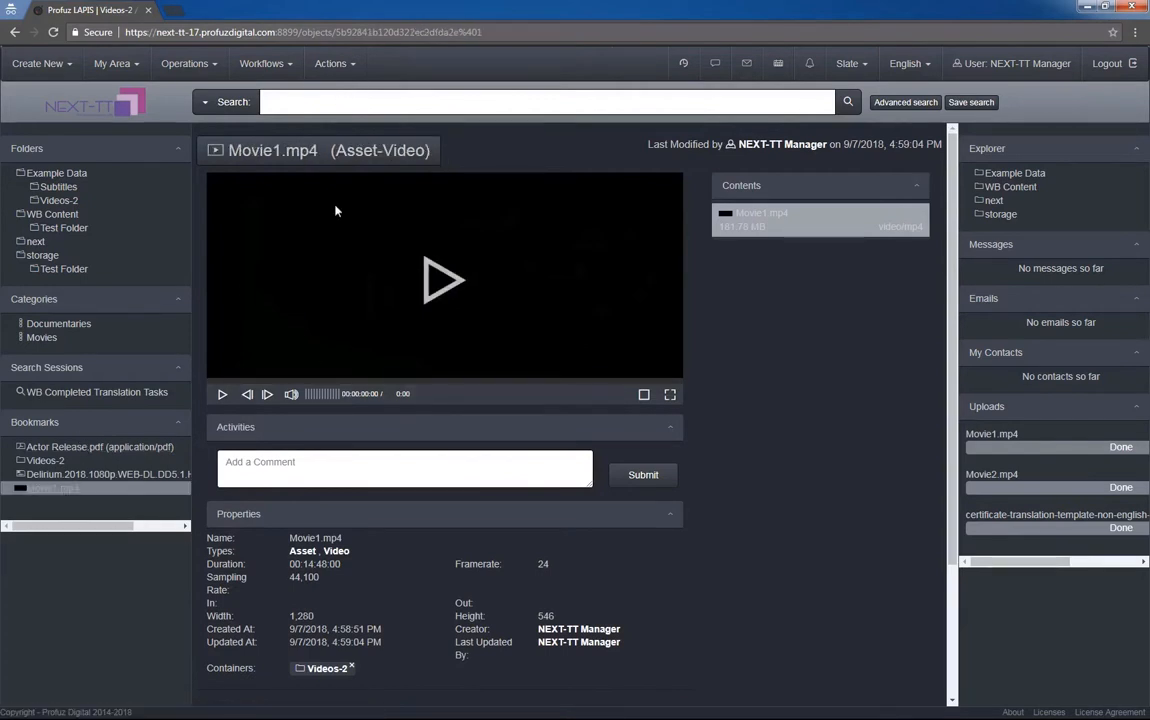
{"action": "left_click", "coordinate": [340, 64]}
{"action": "left_click", "coordinate": [360, 128]}
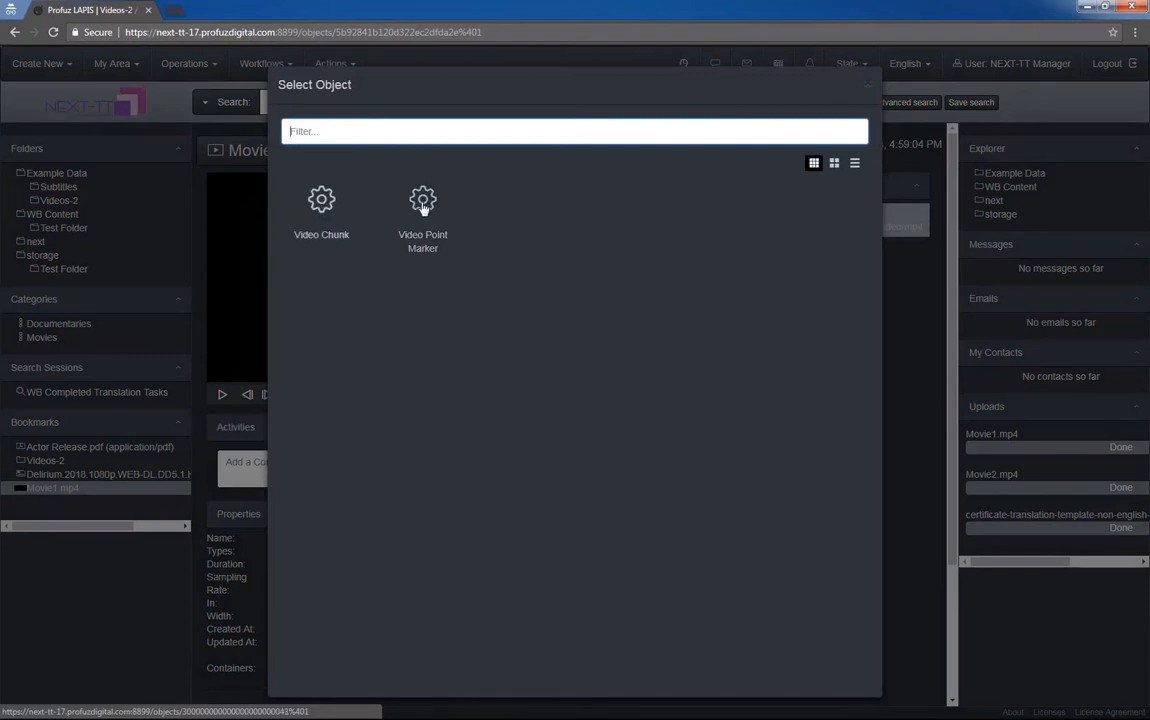
{"action": "left_click", "coordinate": [322, 204]}
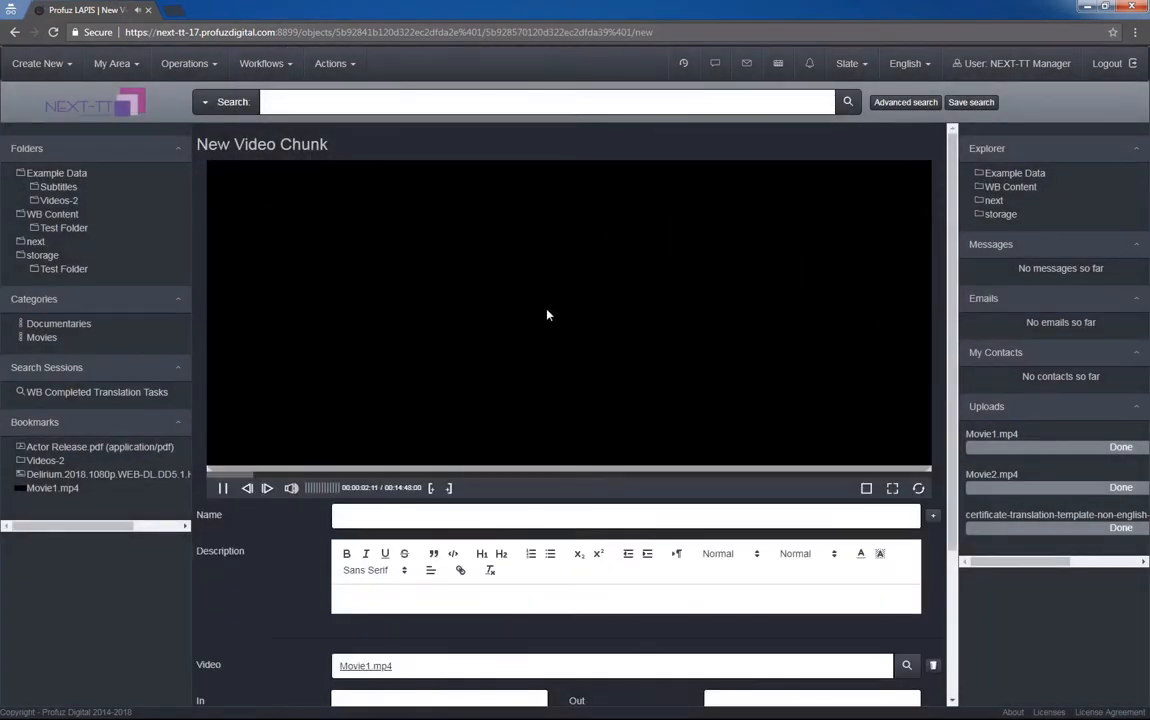
Pause the chunk's video and trim its range on the timeline to In 00:01:03:17 and Out 00:07:38:16
{"action": "left_click", "coordinate": [547, 312]}
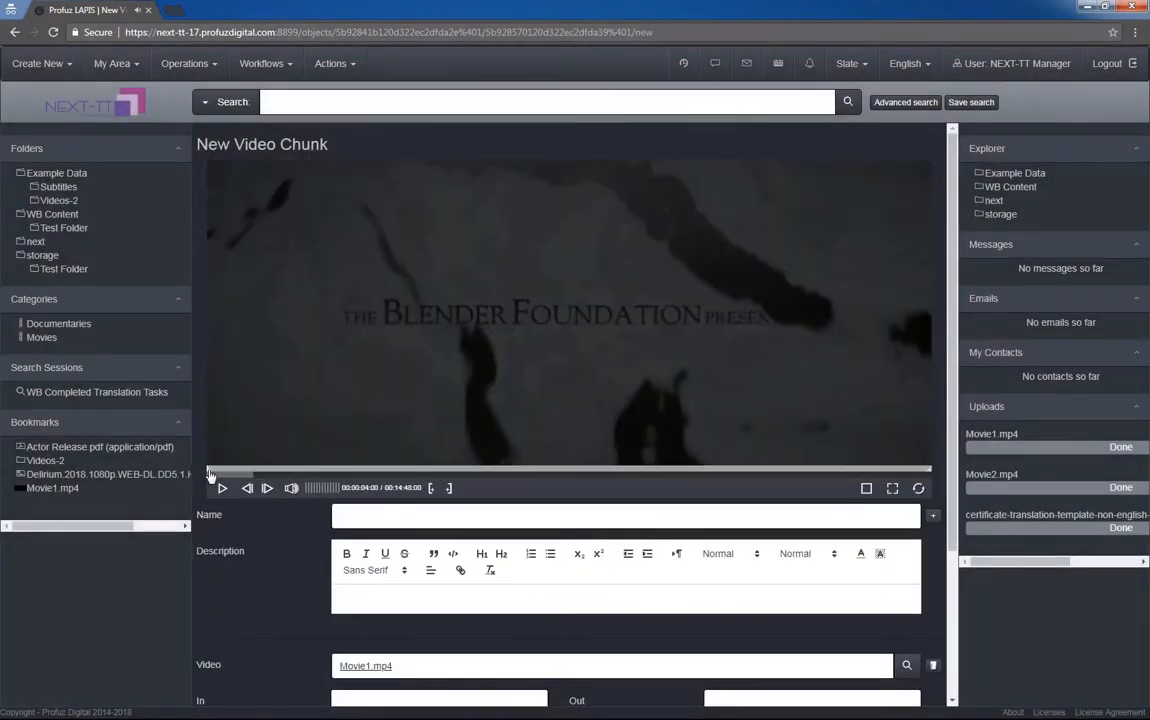
{"action": "left_click", "coordinate": [581, 470]}
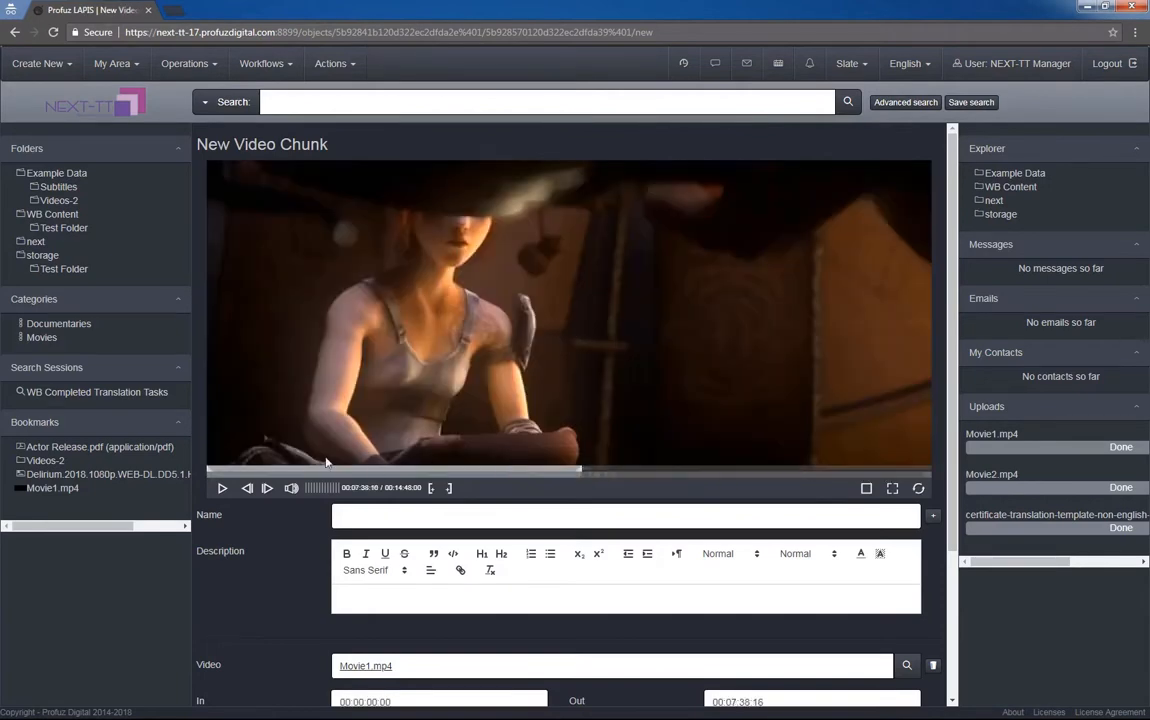
{"action": "left_click", "coordinate": [257, 468]}
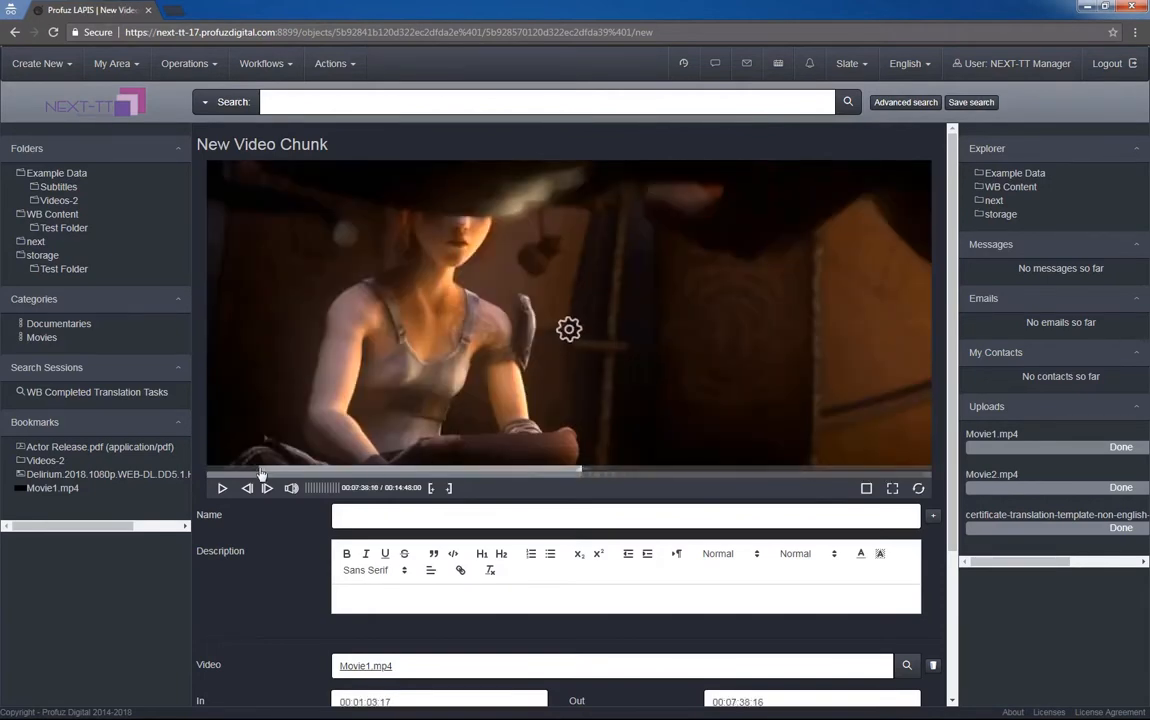
Set the video chunk's In time to 00:00:00:00 and its Out time to 00:05:00:00
{"action": "scroll", "coordinate": [397, 685], "scroll_direction": "down", "scroll_amount": 2}
{"action": "left_click", "coordinate": [411, 562]}
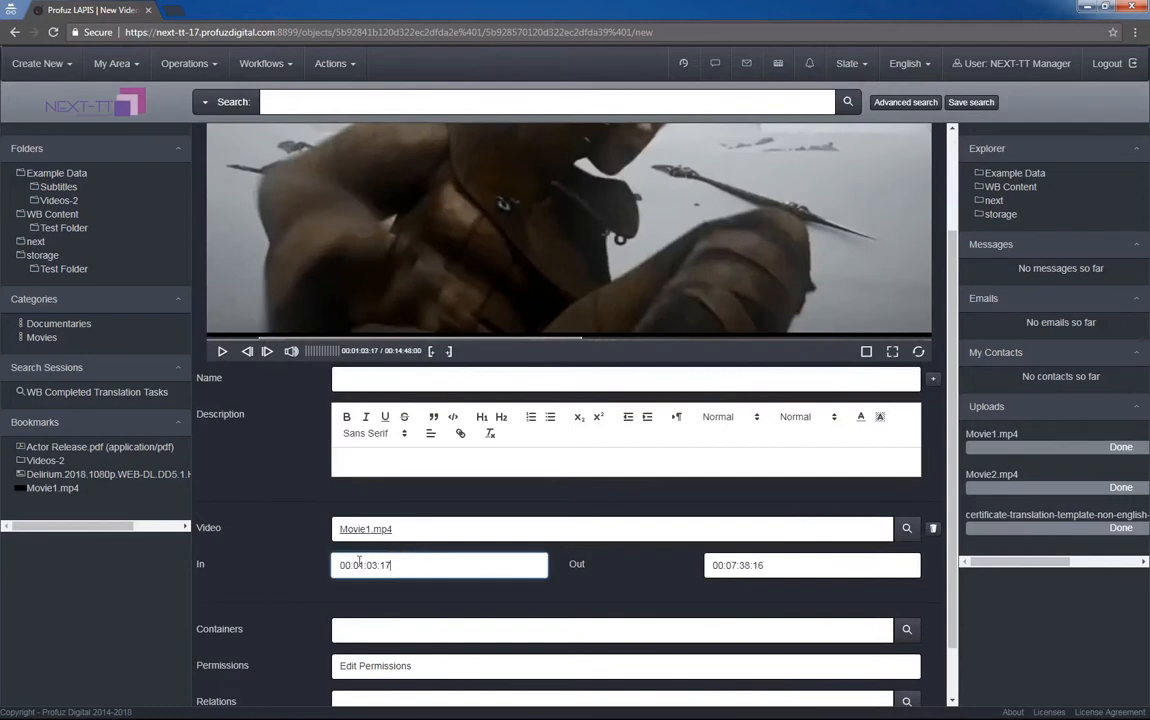
{"action": "left_click", "coordinate": [360, 563]}
{"action": "type", "text": "00:00:0"}
{"action": "left_click", "coordinate": [855, 572]}
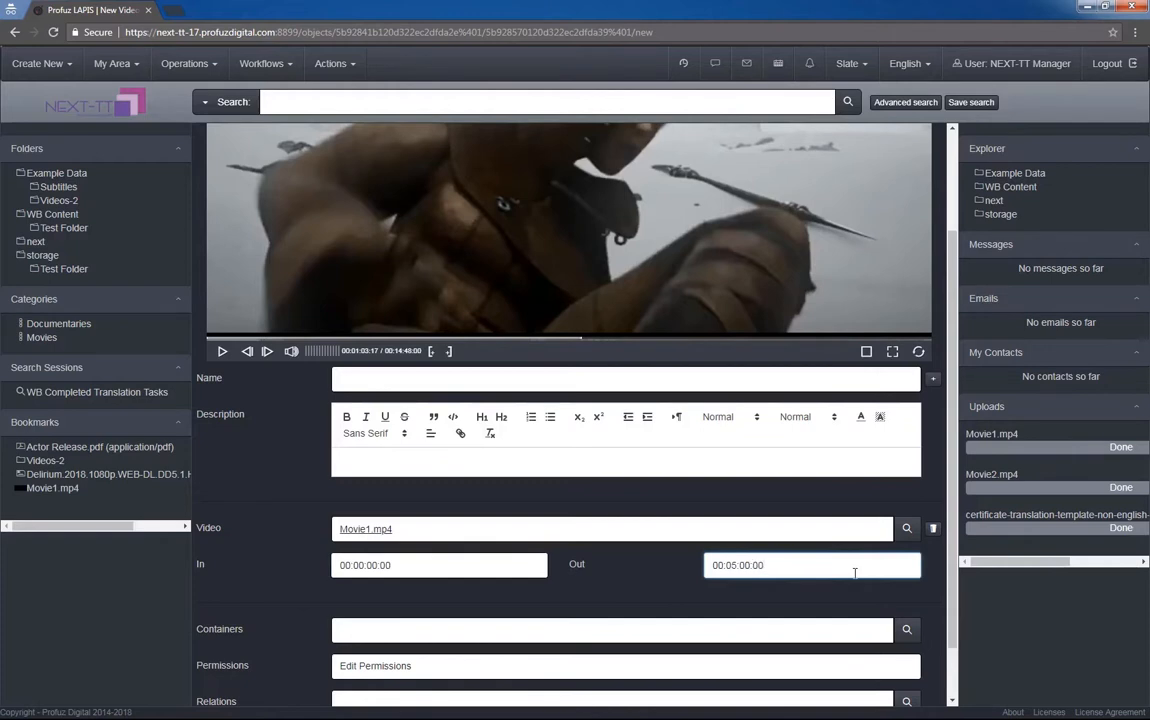
{"action": "key", "text": "Tab"}
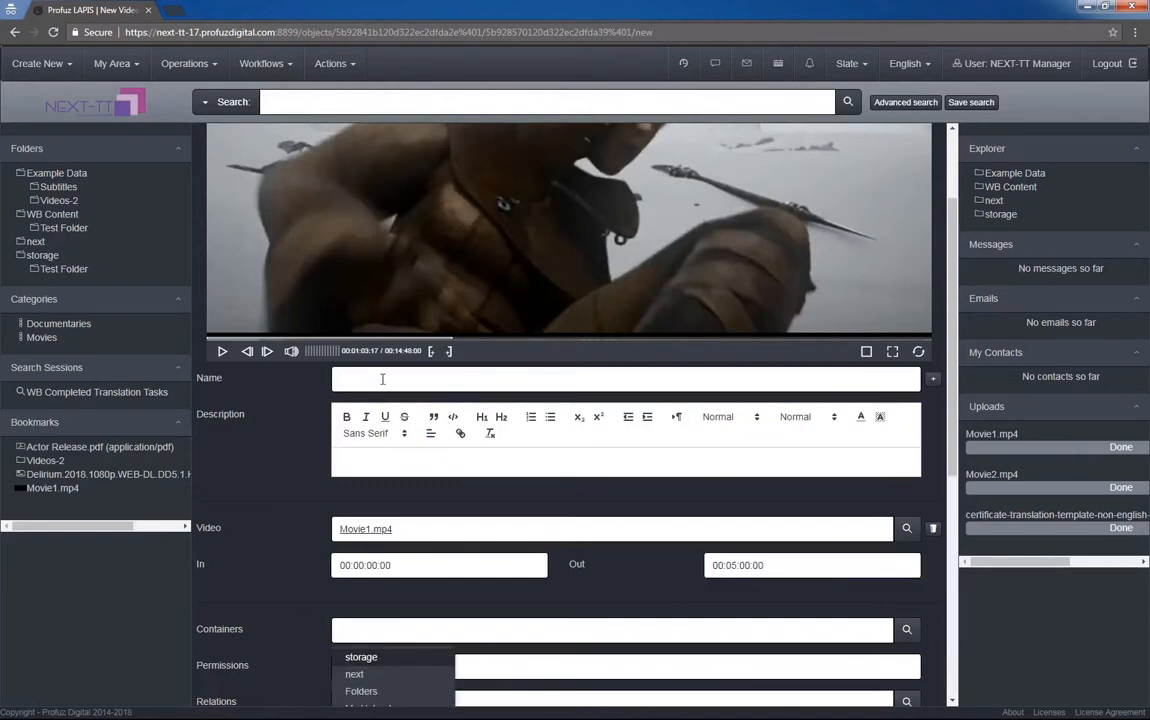
Name the video chunk "Movie1 Part 1" and save it
{"action": "left_click", "coordinate": [382, 379]}
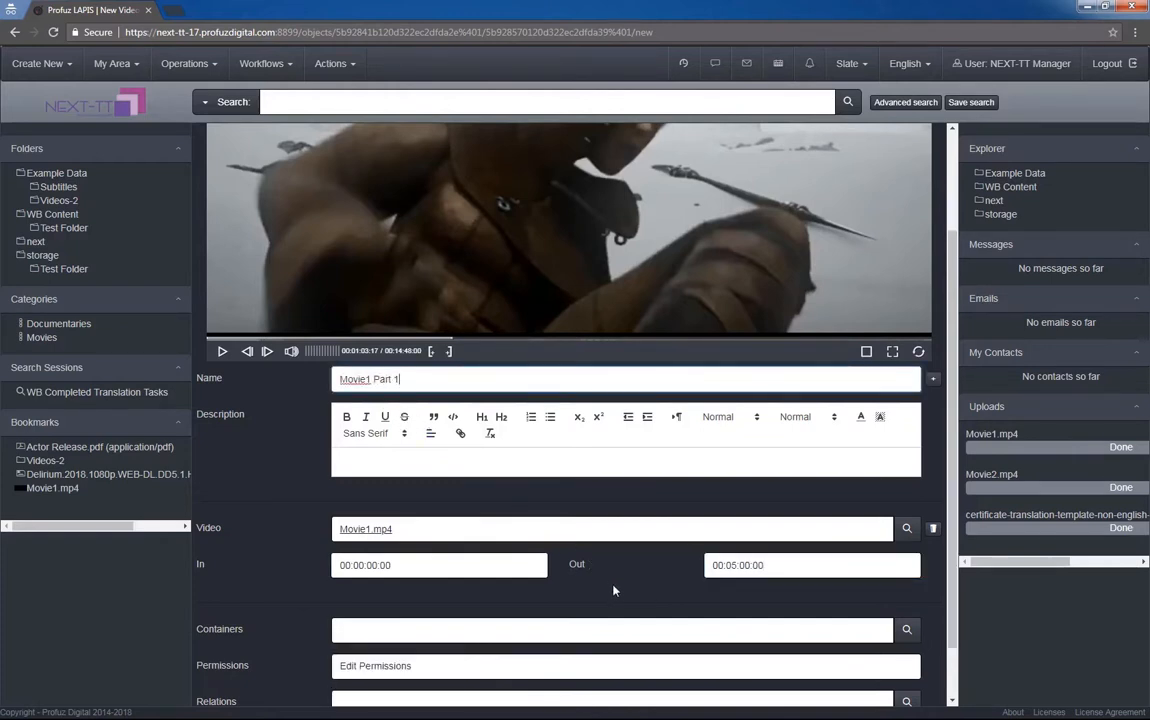
{"action": "type", "text": "Part 1"}
{"action": "scroll", "coordinate": [614, 590], "scroll_direction": "down", "scroll_amount": 3}
{"action": "left_click", "coordinate": [606, 684]}
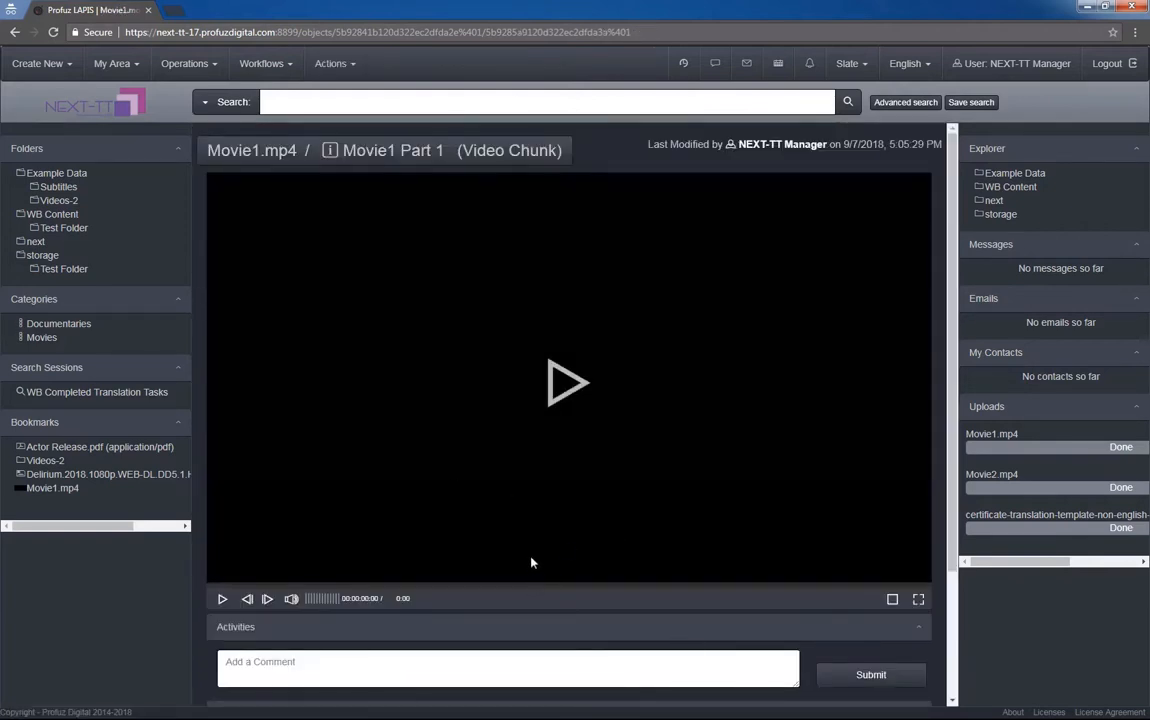
Play the saved chunk briefly, check its properties and open its source video Movie1.mp4
{"action": "scroll", "coordinate": [531, 560], "scroll_direction": "down", "scroll_amount": 2}
{"action": "left_click", "coordinate": [582, 256]}
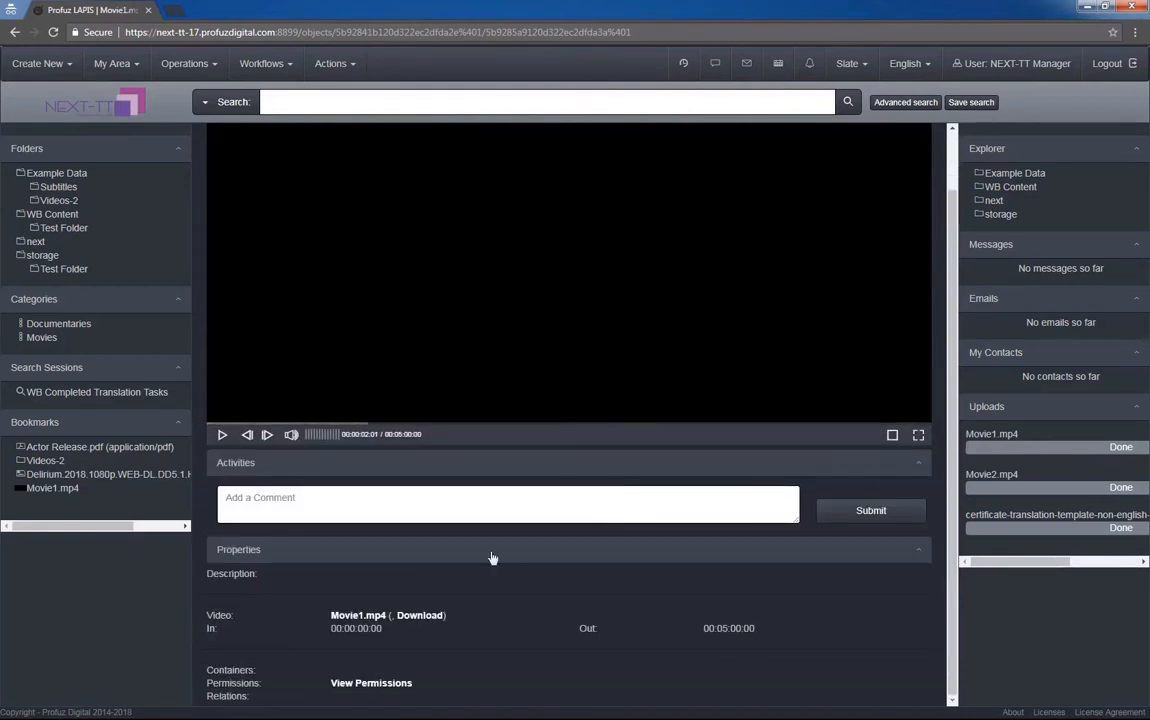
{"action": "left_click", "coordinate": [358, 616]}
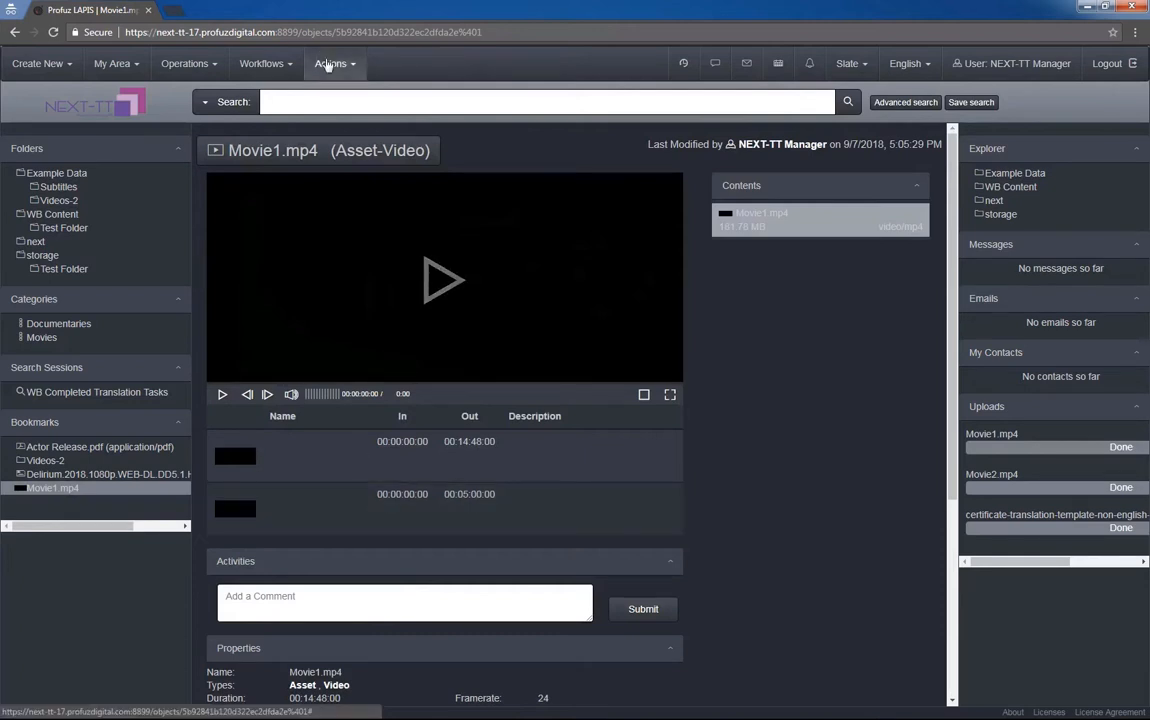
Start another Video Chunk marker for Movie1.mp4 and mark its In point on the timeline at about 00:03:38:21
{"action": "left_click", "coordinate": [349, 66]}
{"action": "left_click", "coordinate": [366, 128]}
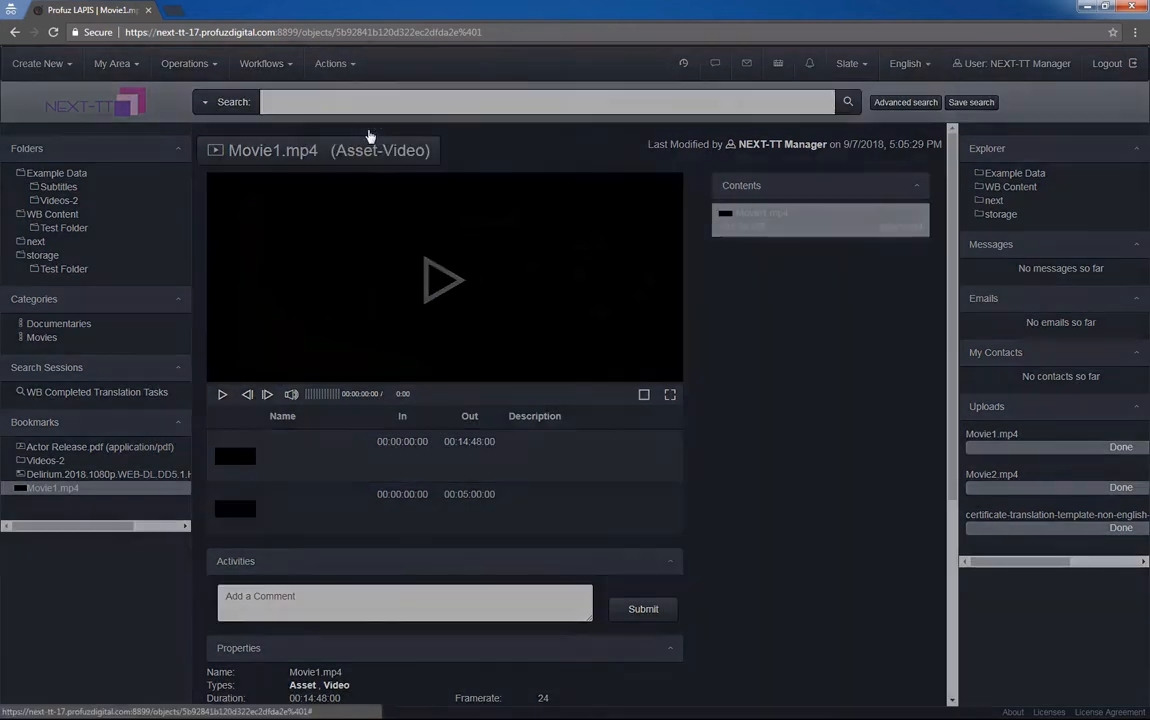
{"action": "left_click", "coordinate": [321, 222]}
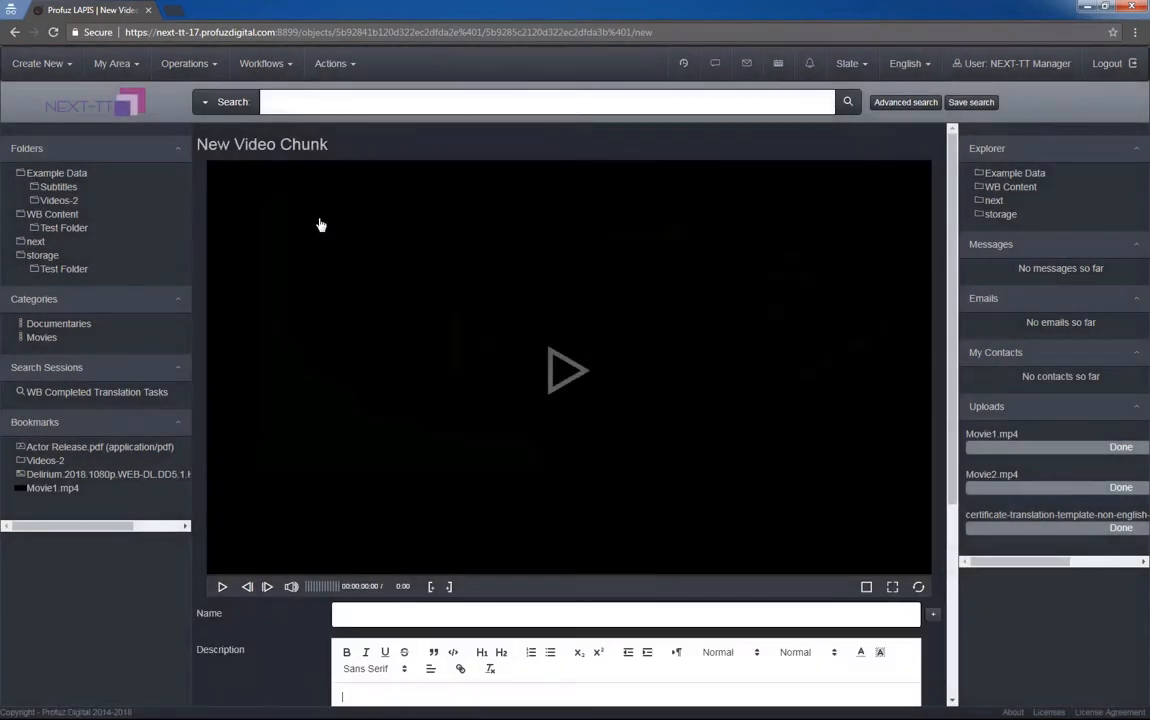
{"action": "scroll", "coordinate": [509, 400], "scroll_direction": "down", "scroll_amount": 4}
{"action": "scroll", "coordinate": [545, 240], "scroll_direction": "up", "scroll_amount": 2}
{"action": "left_click", "coordinate": [569, 282]}
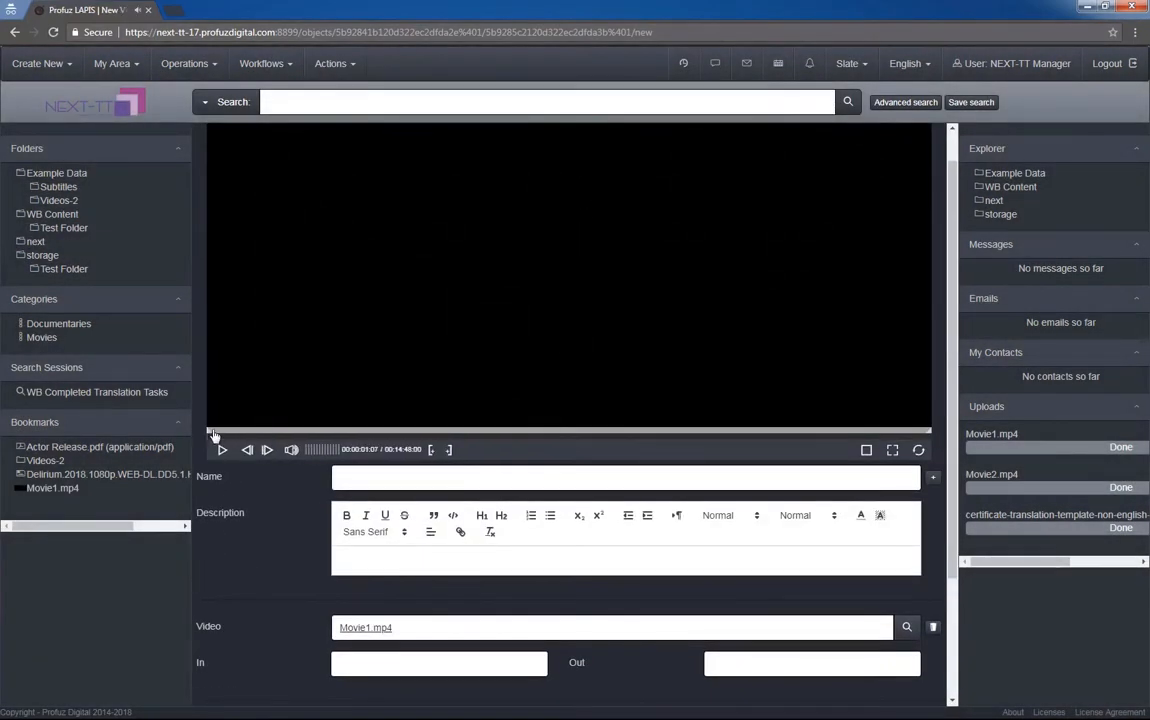
{"action": "left_click_drag", "start_coordinate": [212, 431], "coordinate": [386, 431]}
{"action": "left_click", "coordinate": [431, 450]}
Set the new chunk's In time to 00:05:00:00 and its Out time to 00:10:00:00
{"action": "scroll", "coordinate": [400, 475], "scroll_direction": "down", "scroll_amount": 2}
{"action": "left_click", "coordinate": [364, 527]}
{"action": "key", "text": "BackSpace"}
{"action": "type", "text": "5"}
{"action": "key", "text": "Right"}
{"action": "key", "text": "Right"}
{"action": "key", "text": "Right"}
{"action": "key", "text": "BackSpace"}
{"action": "key", "text": "BackSpace"}
{"action": "type", "text": "00"}
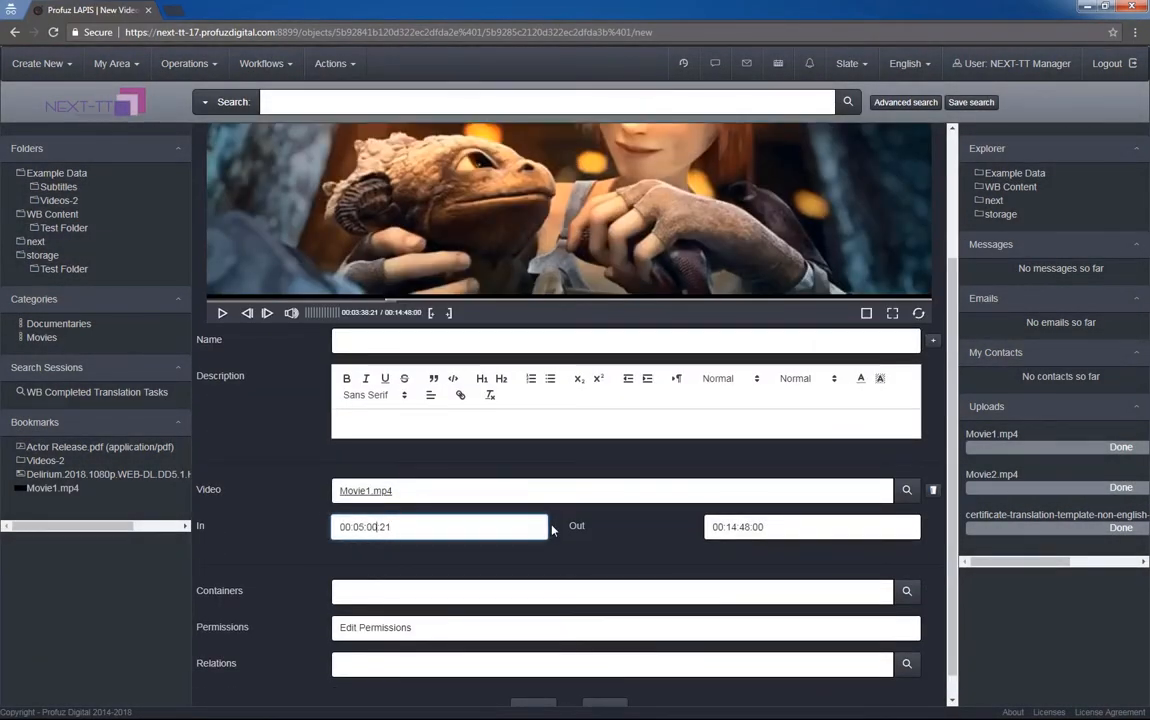
{"action": "key", "text": "Right"}
{"action": "key", "text": "Right"}
{"action": "key", "text": "Right"}
{"action": "key", "text": "BackSpace"}
{"action": "key", "text": "BackSpace"}
{"action": "type", "text": "00"}
{"action": "key", "text": "Tab"}
{"action": "type", "text": "00:10:00:00"}
Name the new chunk "Movie1 Part 2", save it and view its properties
{"action": "left_click", "coordinate": [377, 332]}
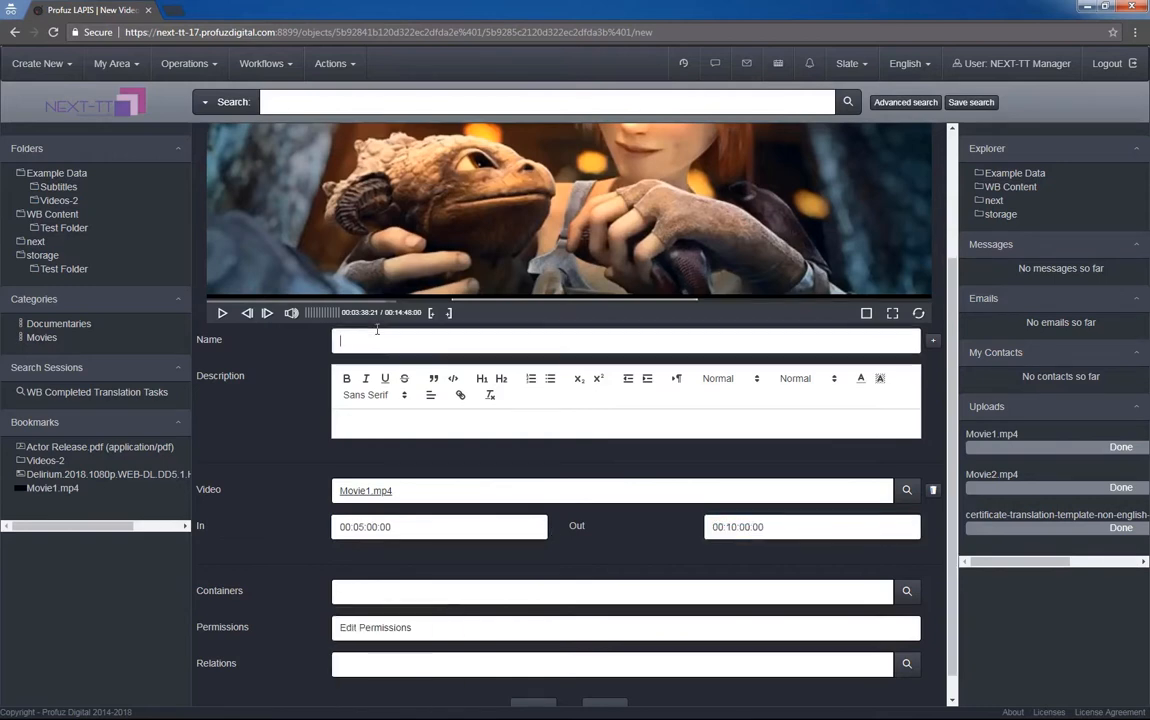
{"action": "type", "text": "Movie1 Part 2"}
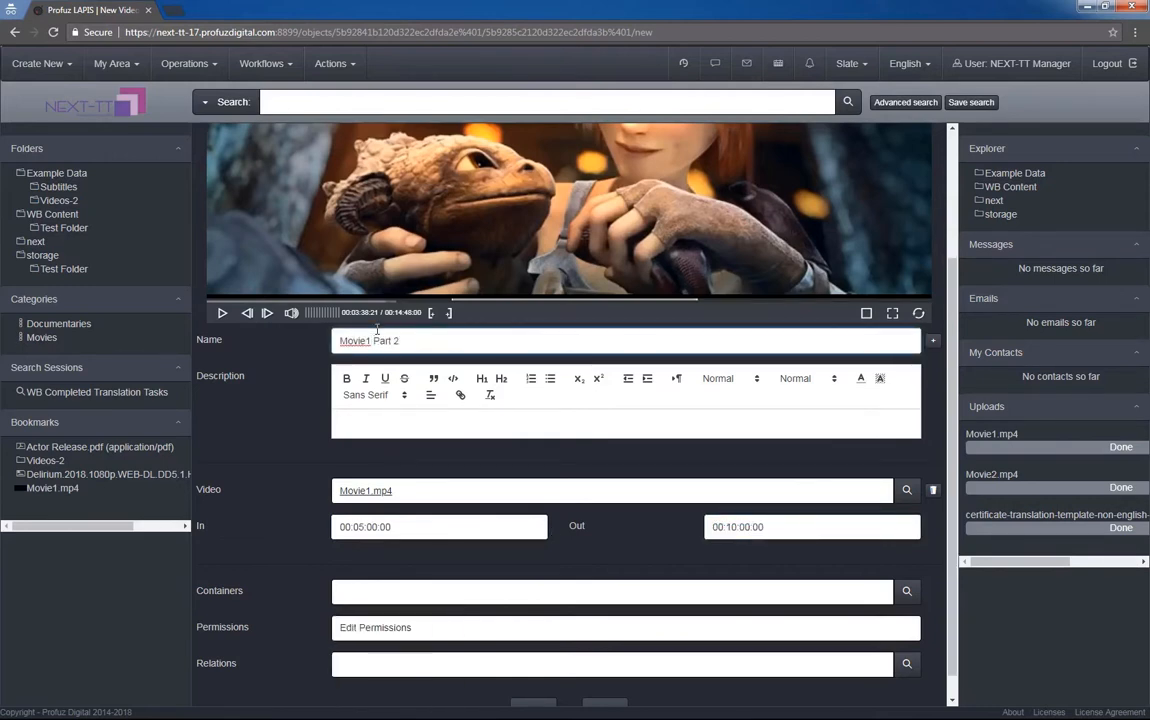
{"action": "scroll", "coordinate": [585, 674], "scroll_direction": "down", "scroll_amount": 2}
{"action": "left_click", "coordinate": [600, 683]}
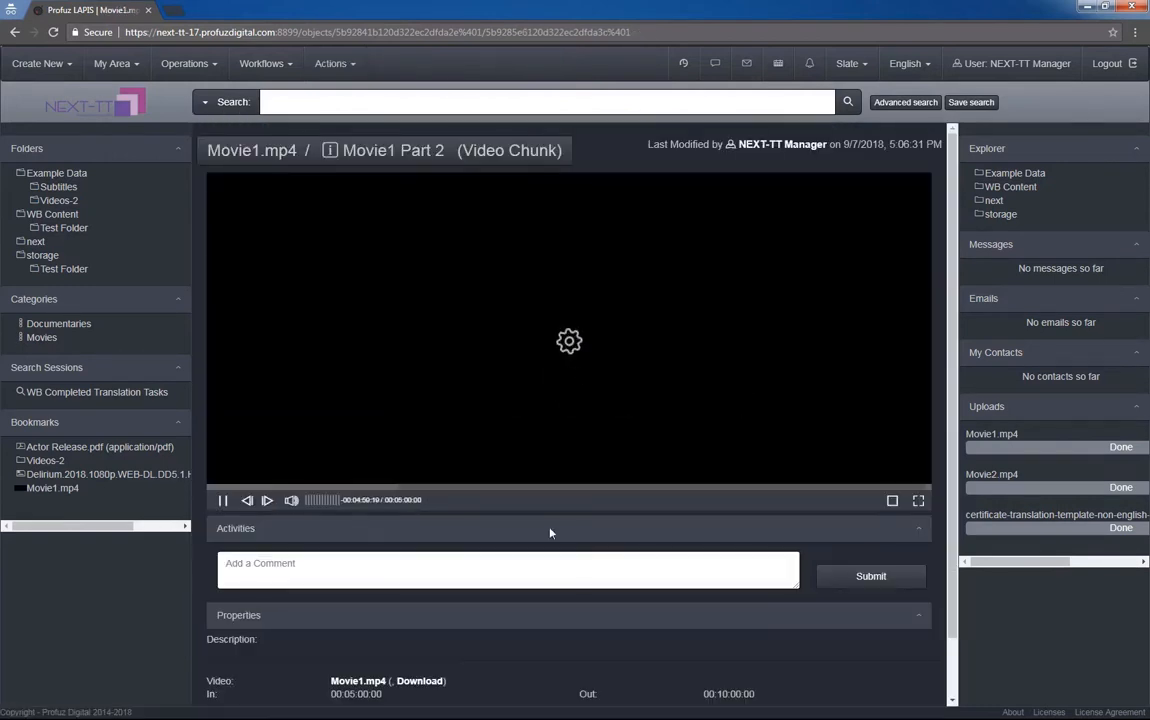
{"action": "scroll", "coordinate": [549, 533], "scroll_direction": "down", "scroll_amount": 1}
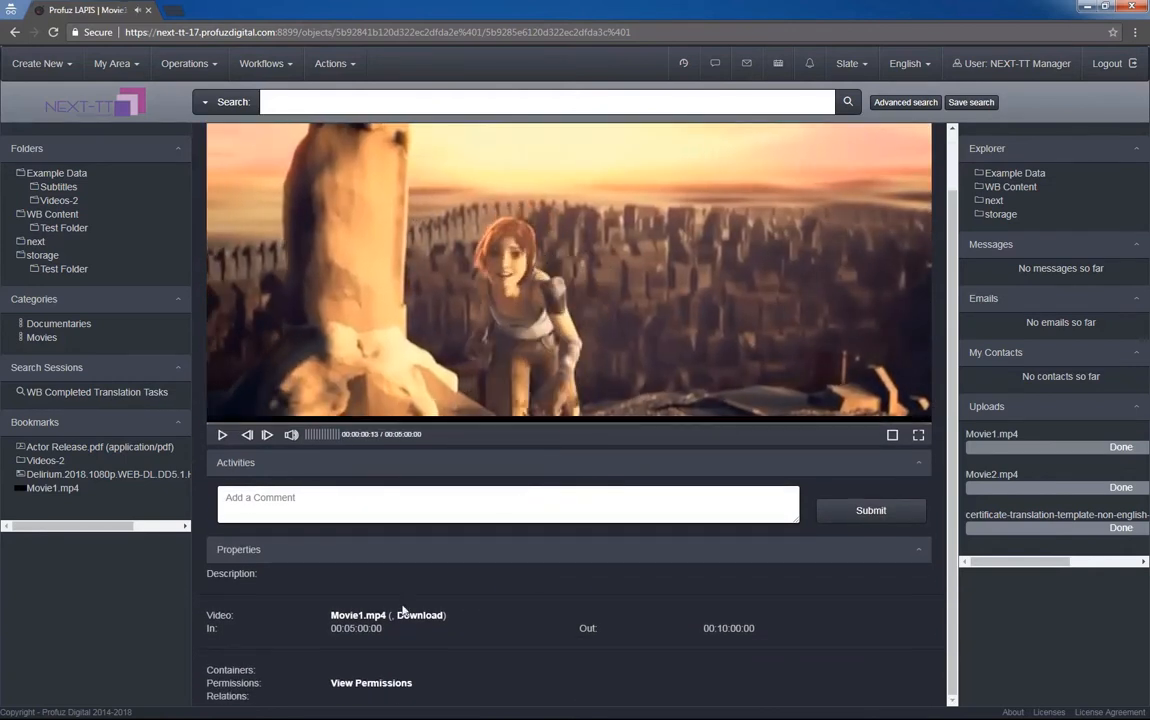
Return to the source video Movie1.mp4, open its chunk Movie1 Part 1 and add that chunk to the bookmarks
{"action": "left_click", "coordinate": [360, 615]}
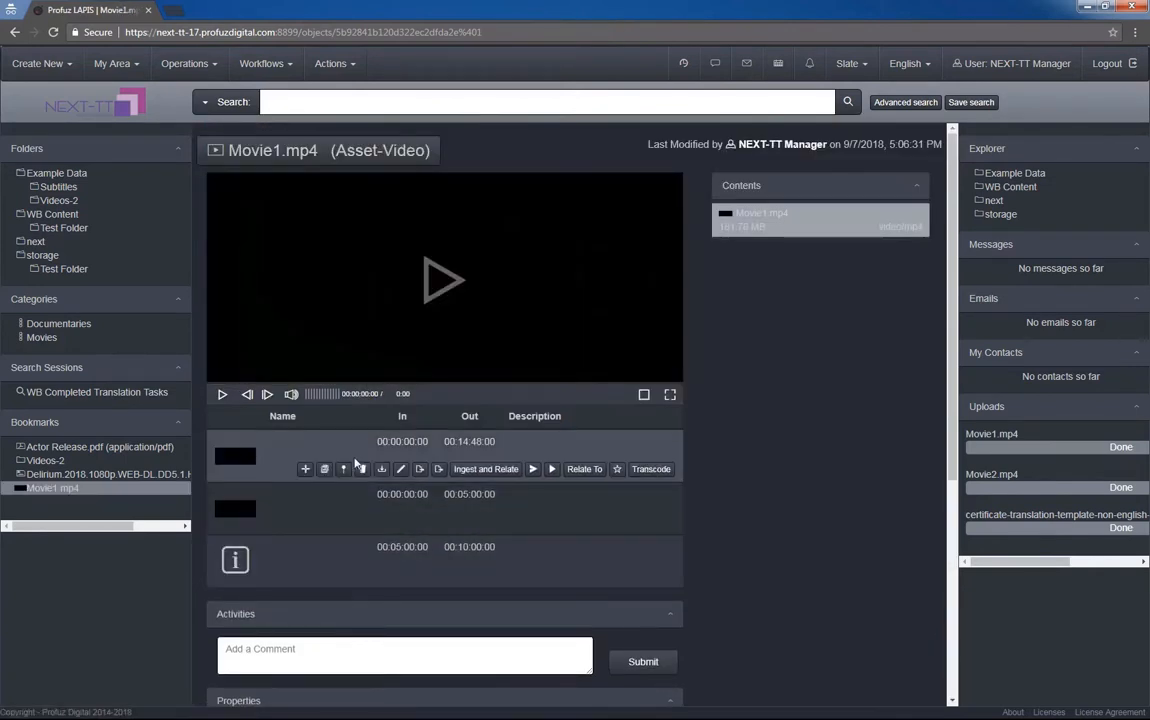
{"action": "mouse_move", "coordinate": [318, 505]}
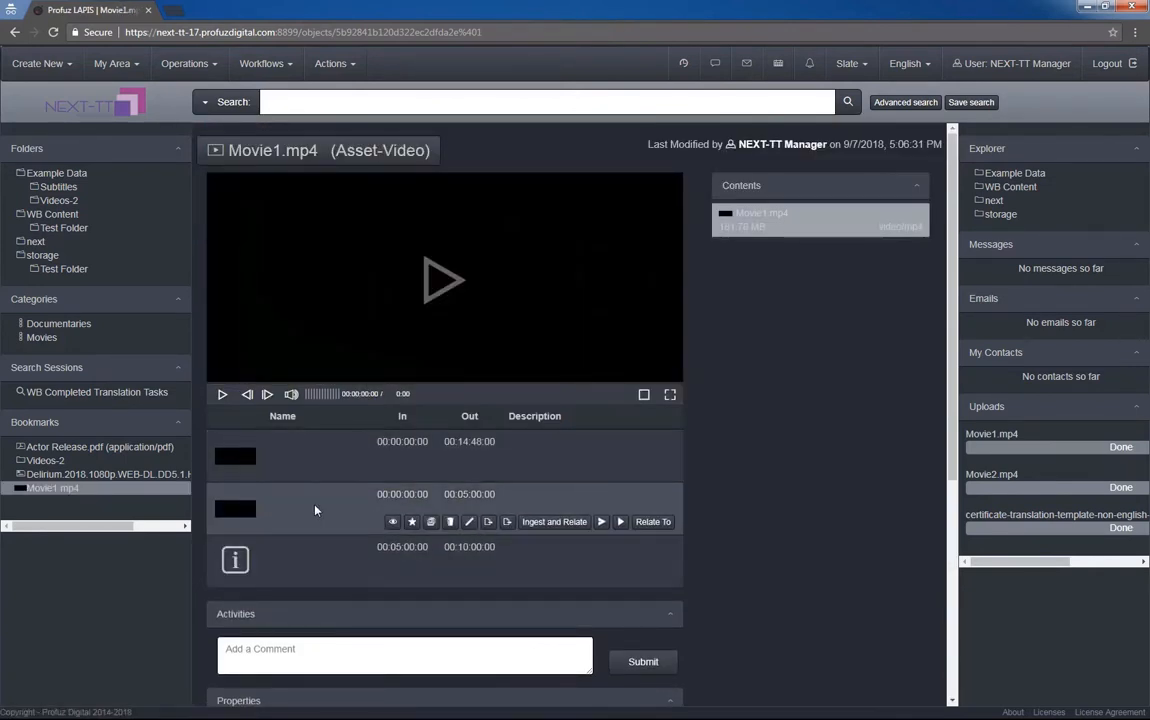
{"action": "left_click", "coordinate": [393, 523]}
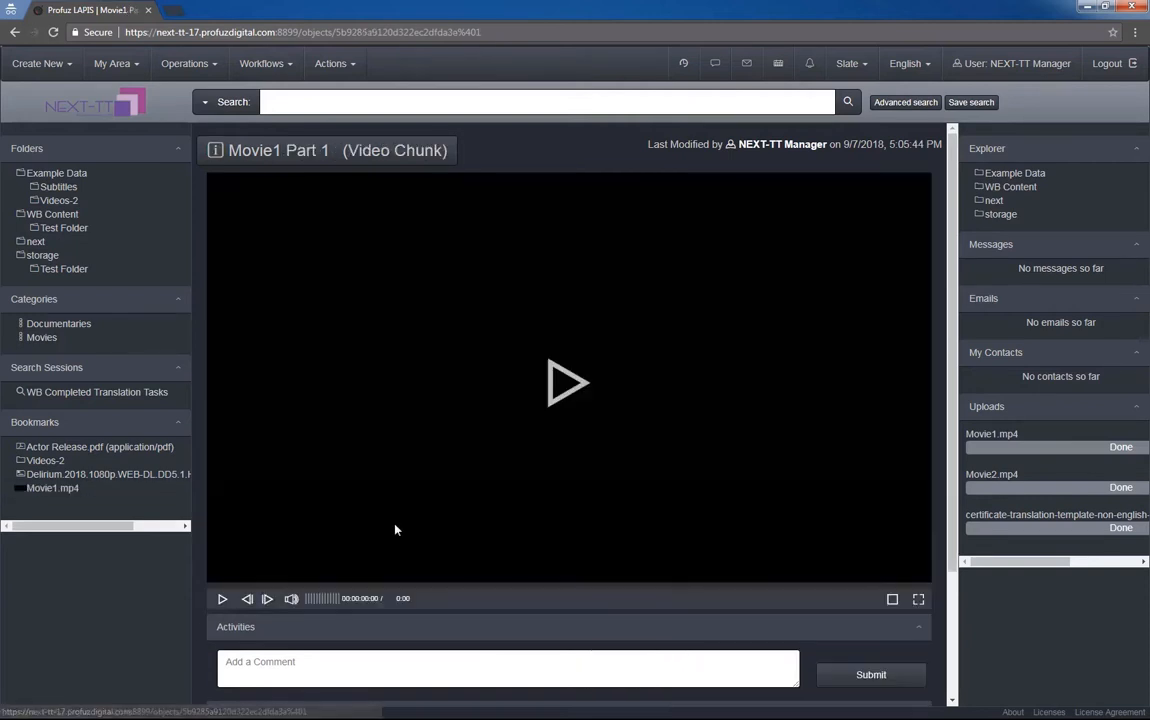
{"action": "left_click", "coordinate": [330, 64]}
{"action": "left_click", "coordinate": [370, 95]}
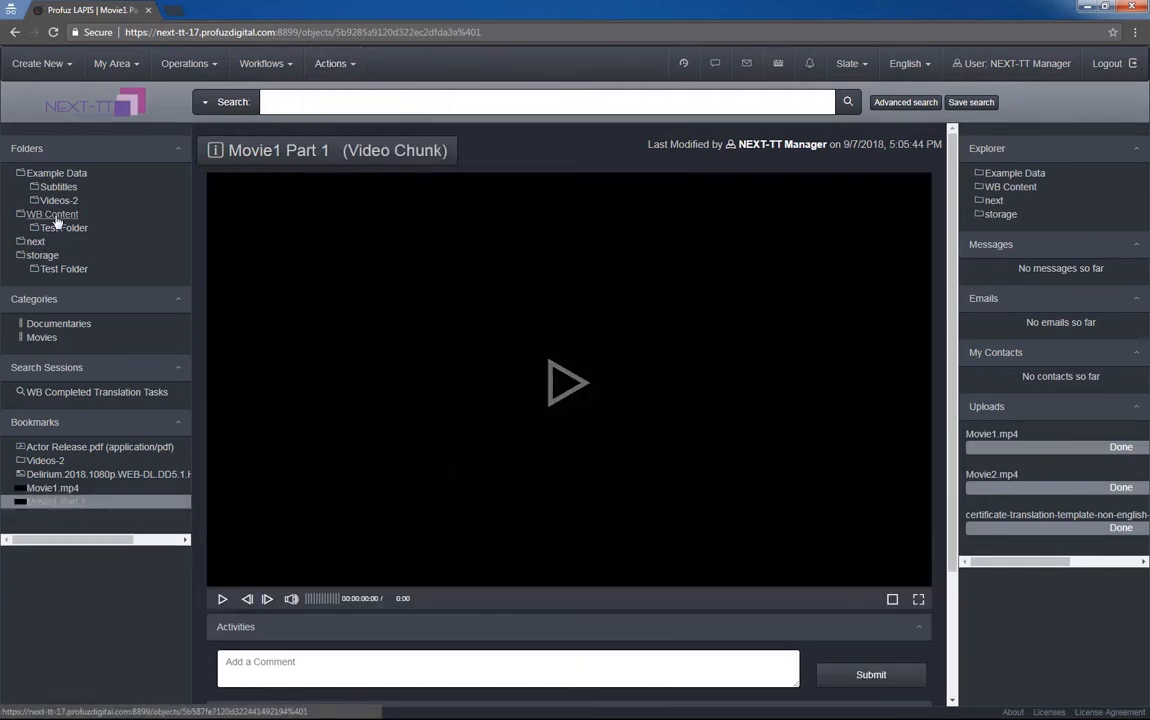
Open the Demo Demo Translation Task from the home page's Tasks and add the bookmarked Movie1 Part 1 to its relations
{"action": "left_click", "coordinate": [98, 110]}
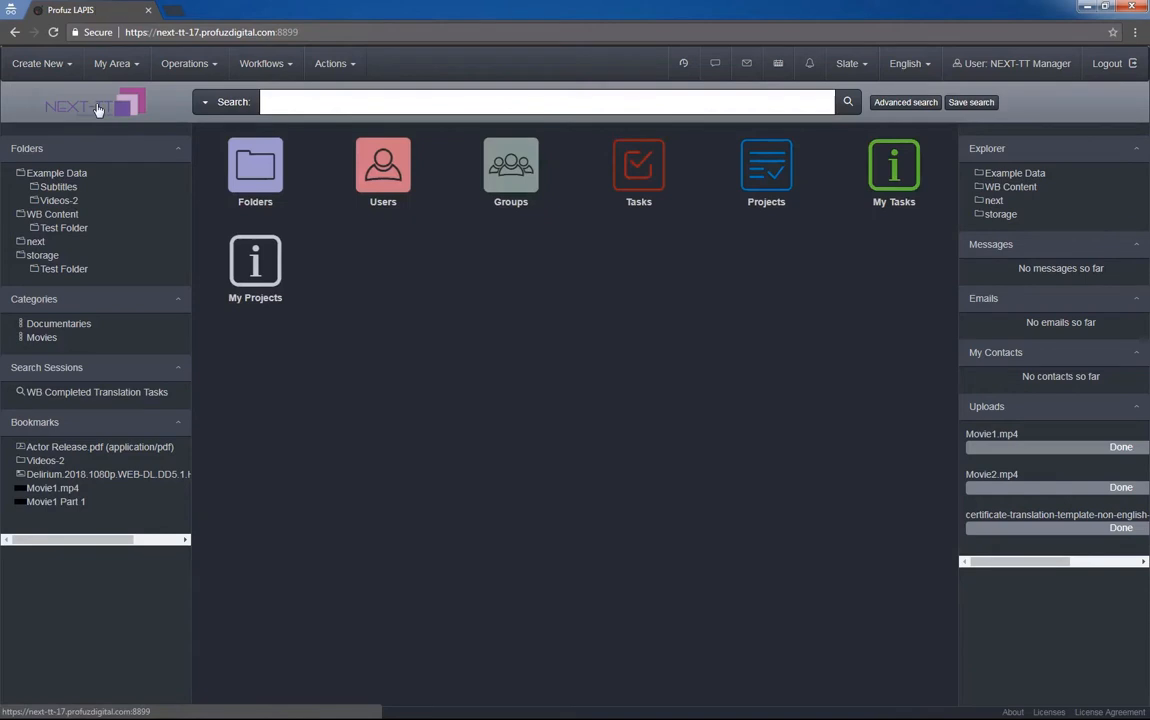
{"action": "left_click", "coordinate": [643, 177]}
{"action": "left_click", "coordinate": [300, 234]}
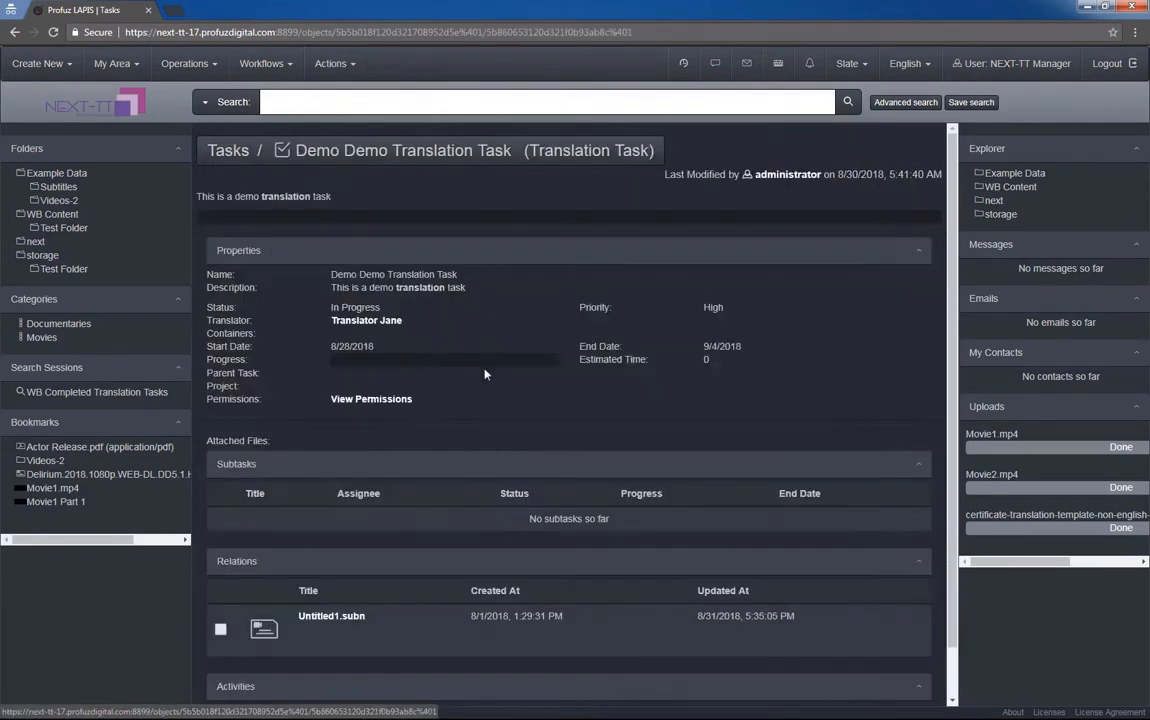
{"action": "scroll", "coordinate": [477, 361], "scroll_direction": "down", "scroll_amount": 2}
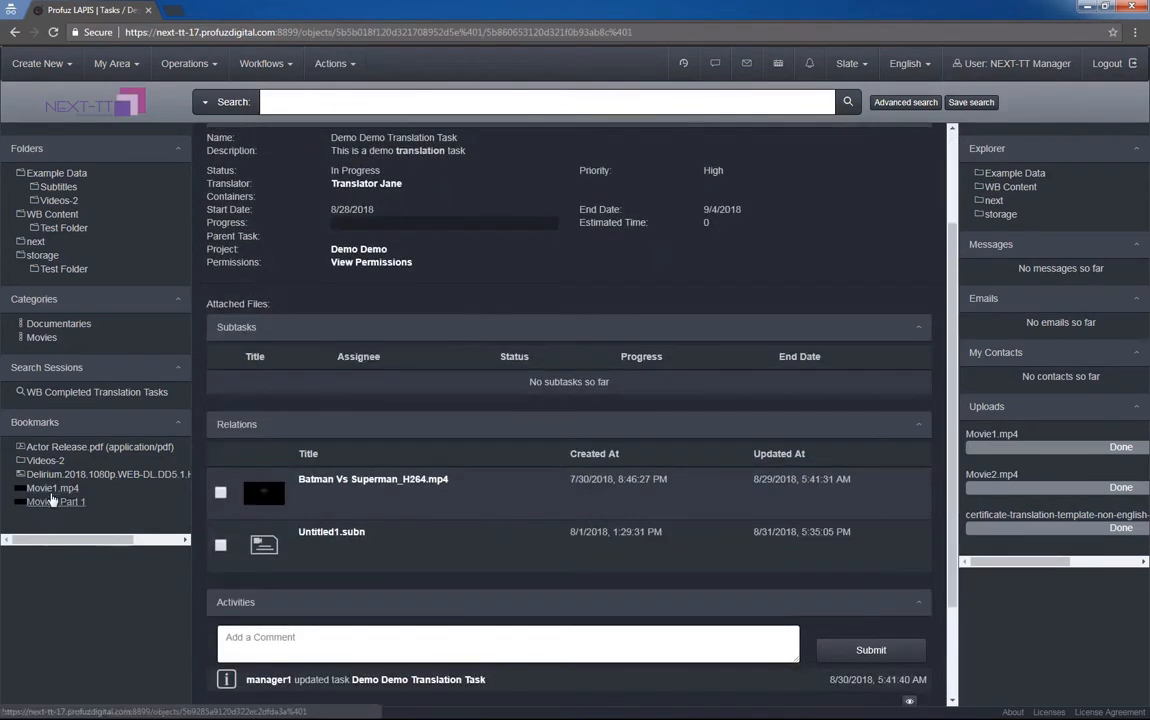
{"action": "left_click_drag", "start_coordinate": [43, 509], "coordinate": [410, 506]}
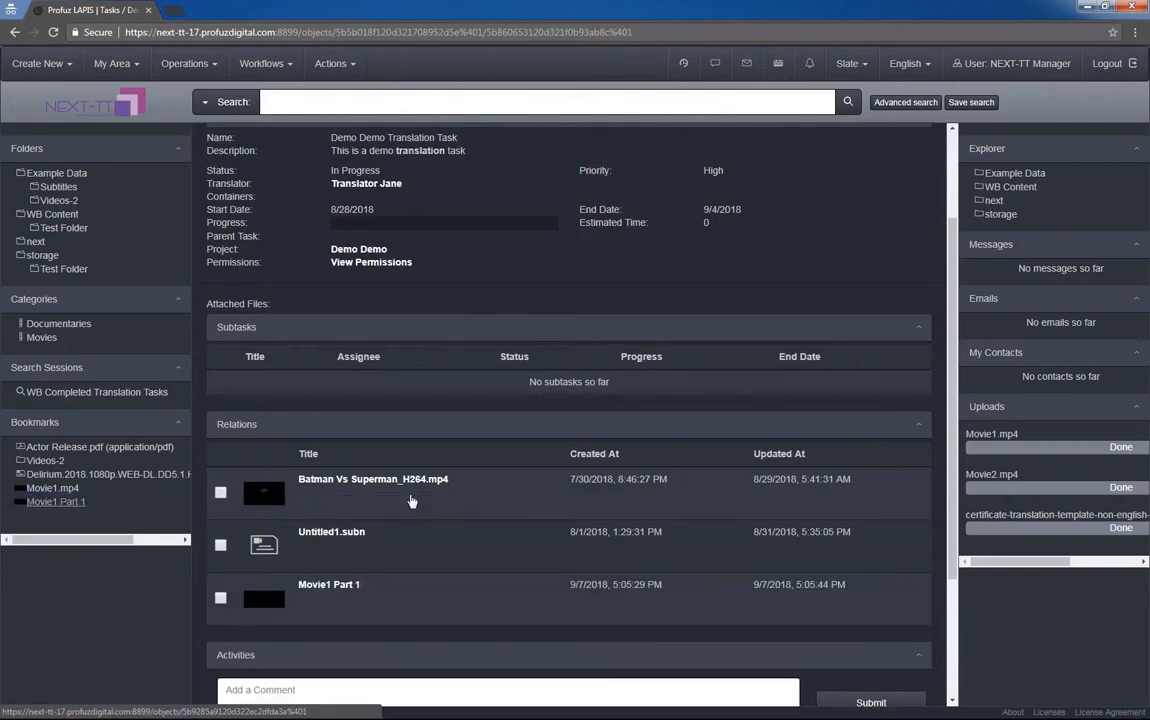